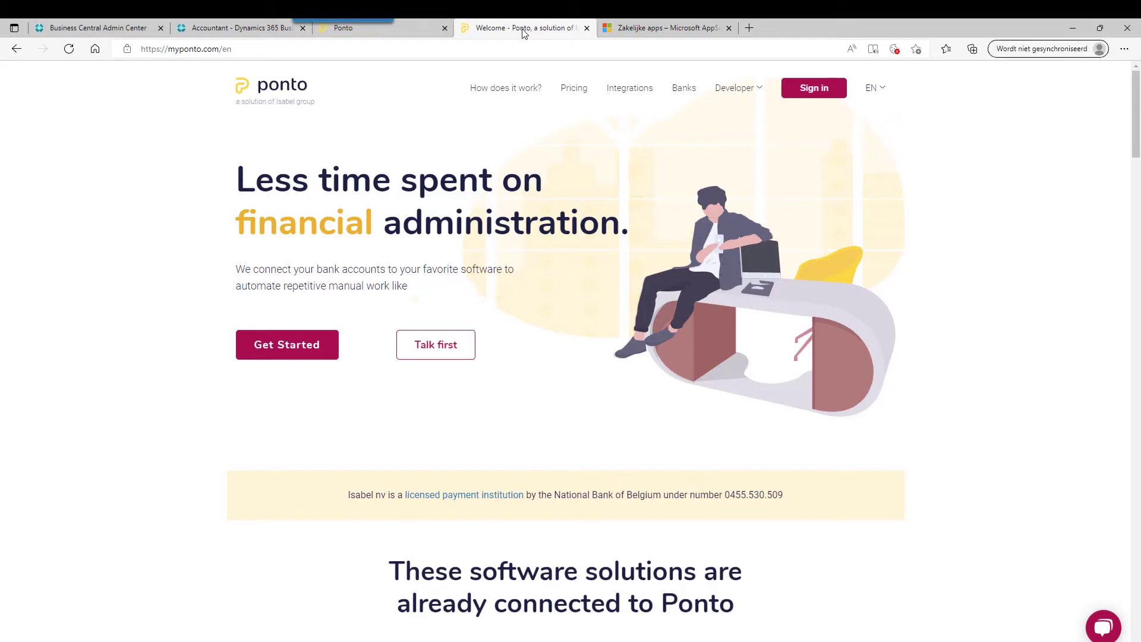
# Filter Ponto's supported-bank list to Belgian banks, then to Dutch banks
pyautogui.click(687, 91)
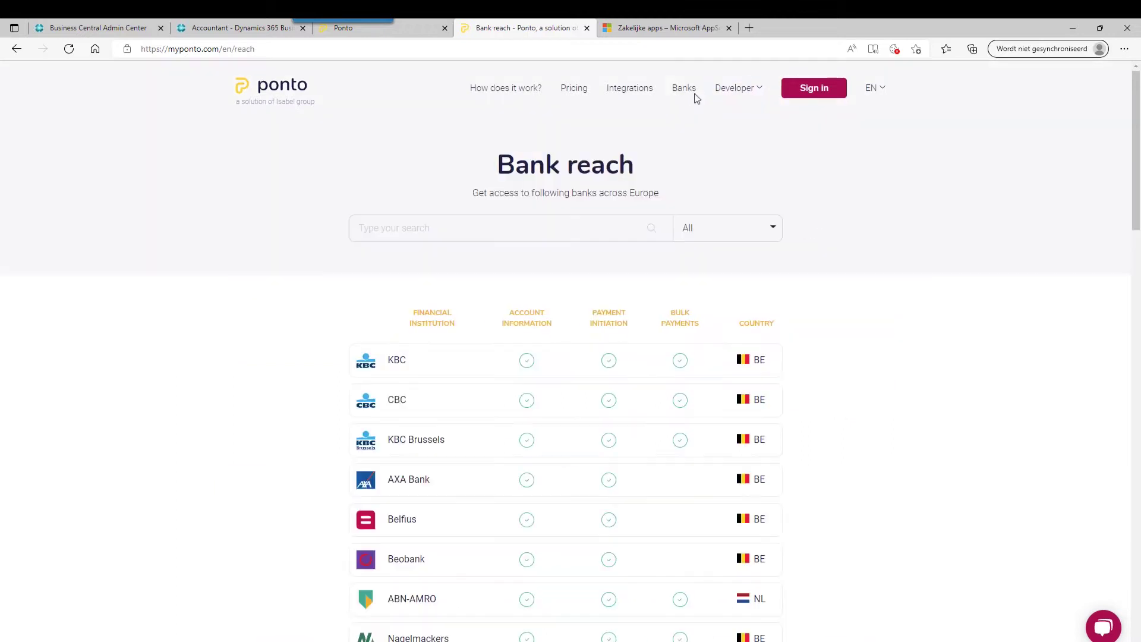
pyautogui.click(762, 236)
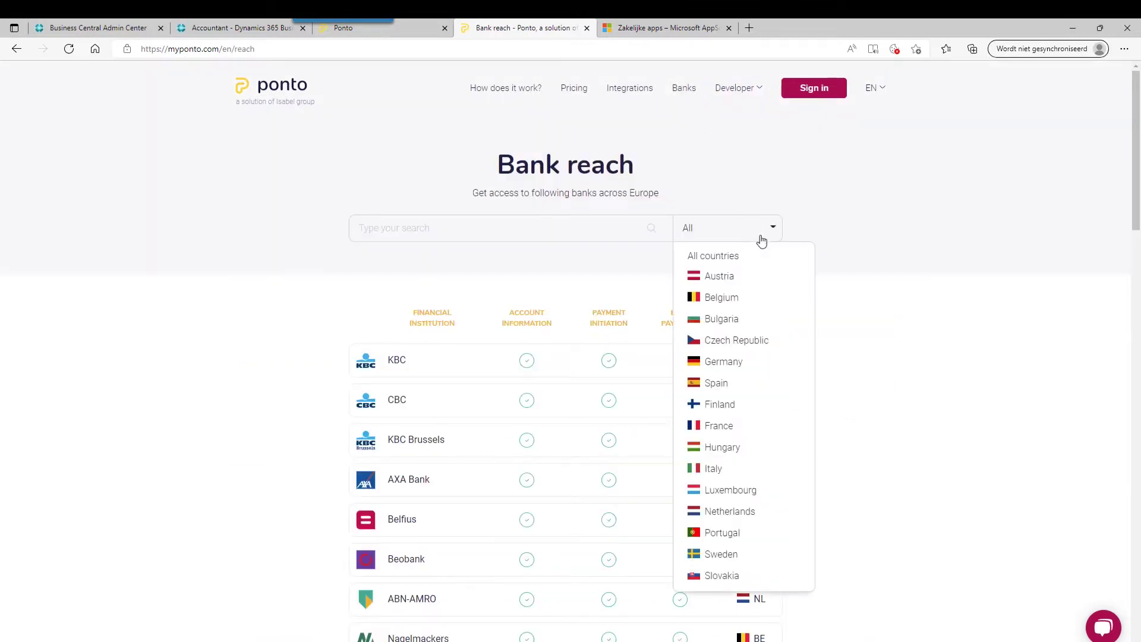
pyautogui.click(724, 298)
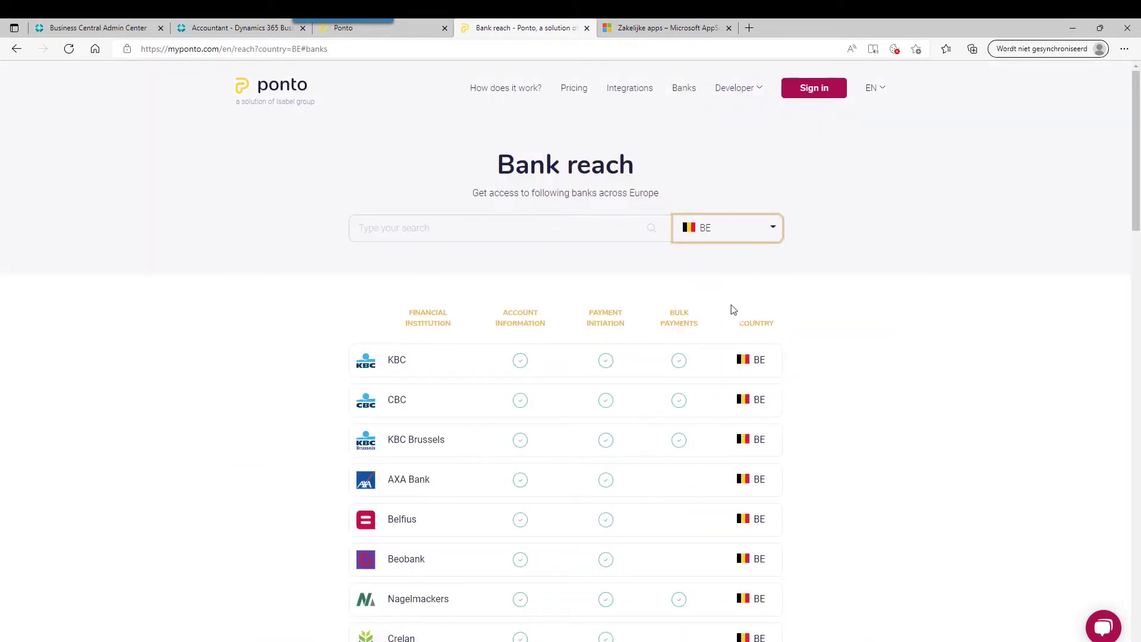
pyautogui.click(771, 237)
pyautogui.click(737, 513)
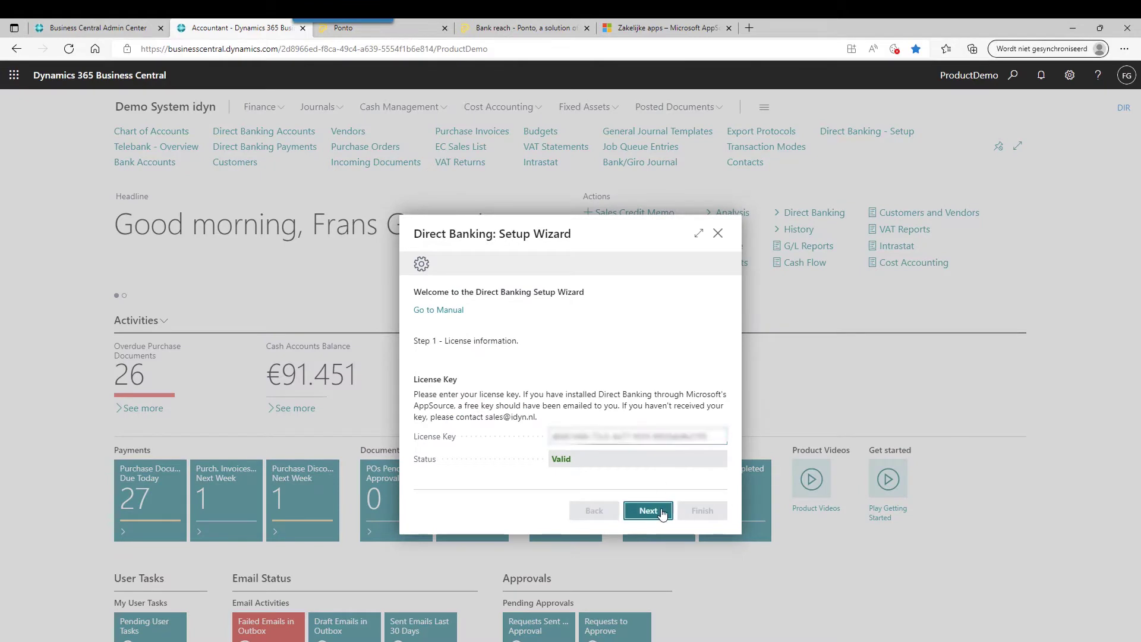
# Finish the Ponto wizard past the license key and job queue steps, then list Direct Banking Accounts
pyautogui.click(662, 515)
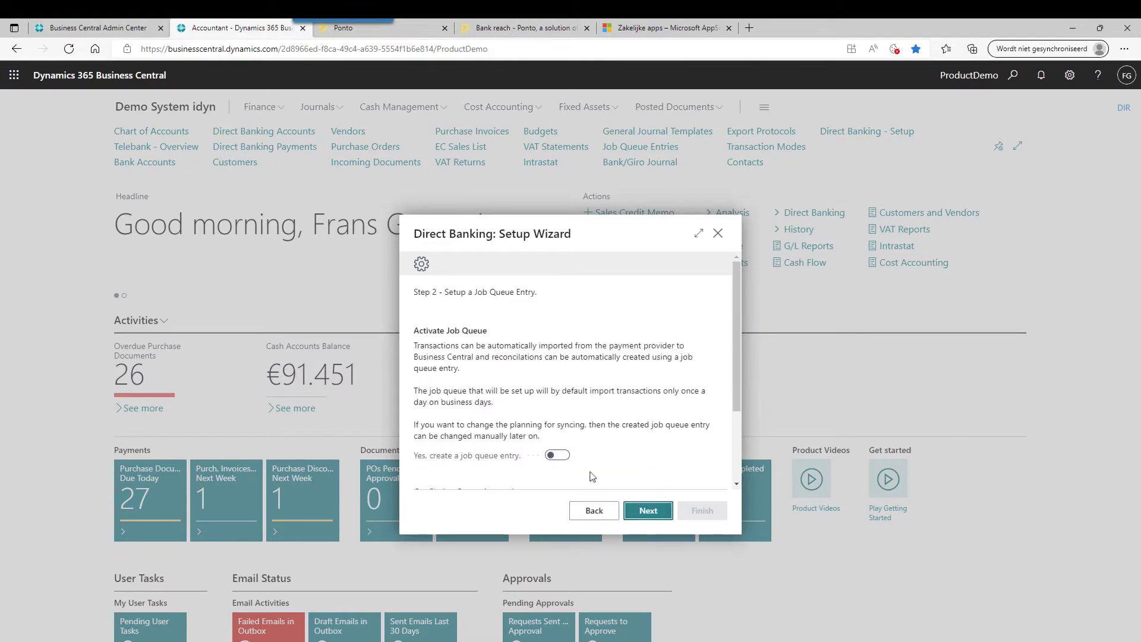
pyautogui.click(648, 512)
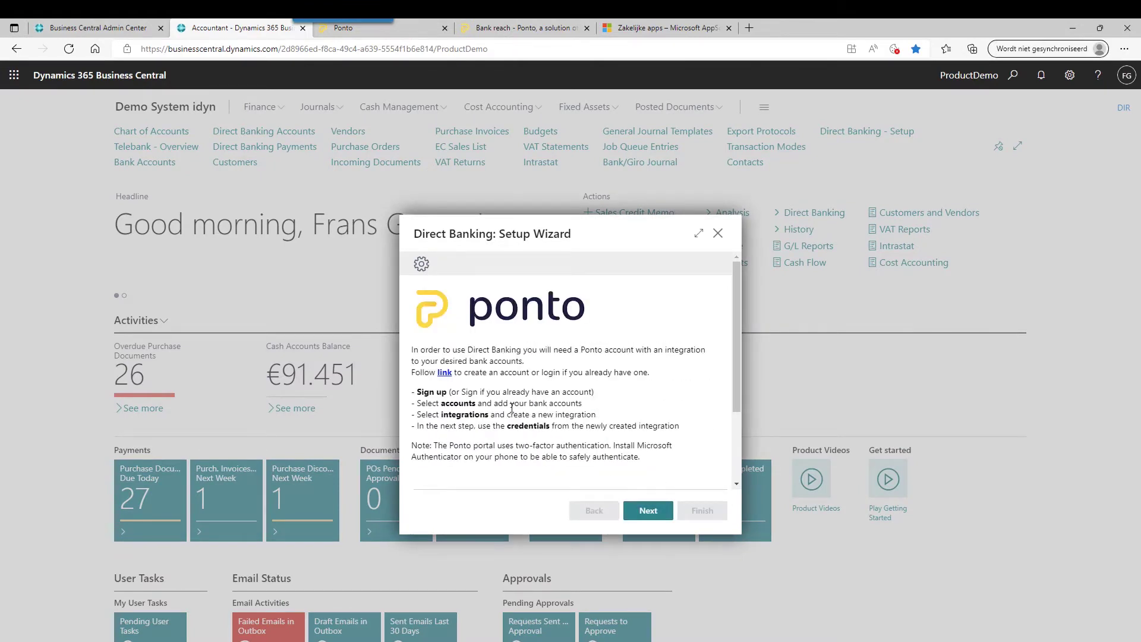
pyautogui.click(702, 511)
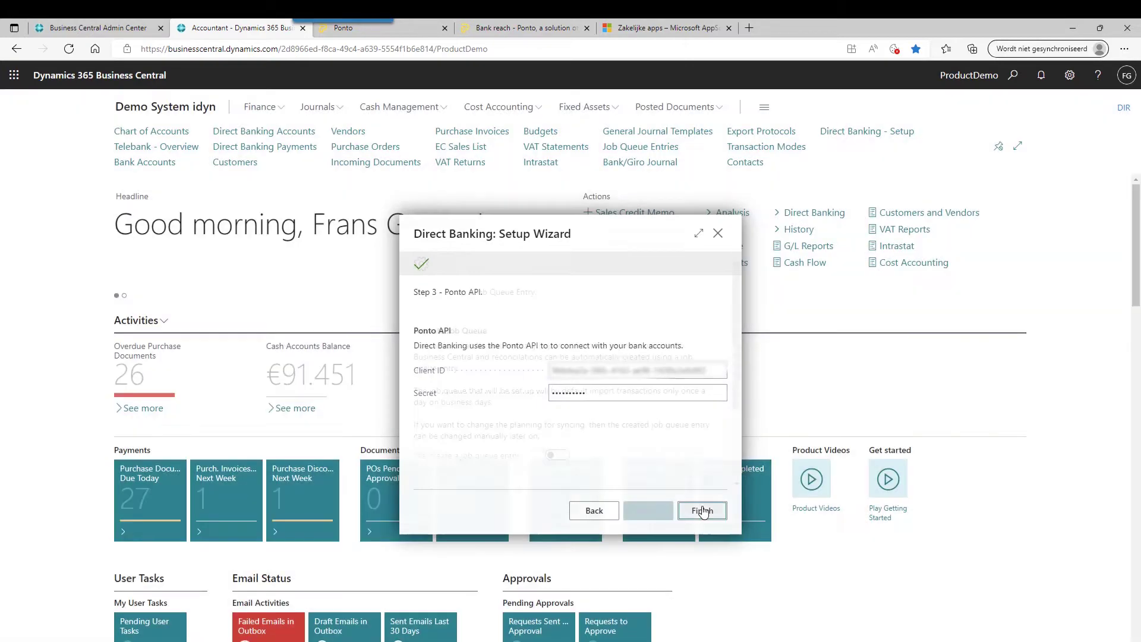
pyautogui.click(295, 134)
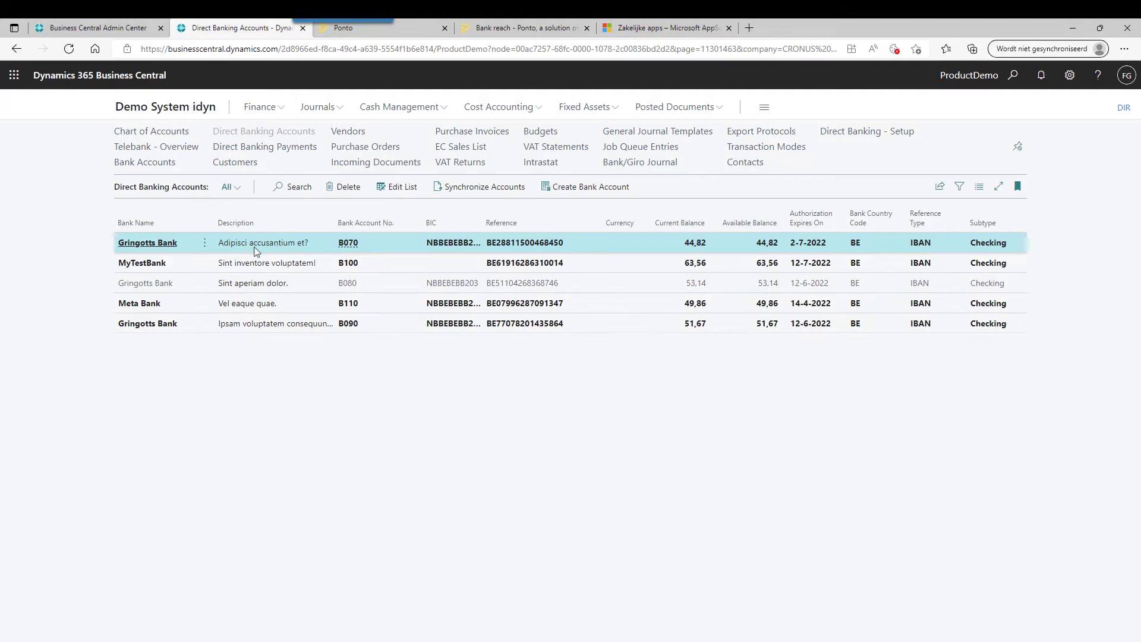
# Inspect the Applied lines of Bank/Giro journal AAE EUR, then leave for the Telebank overview
pyautogui.click(652, 171)
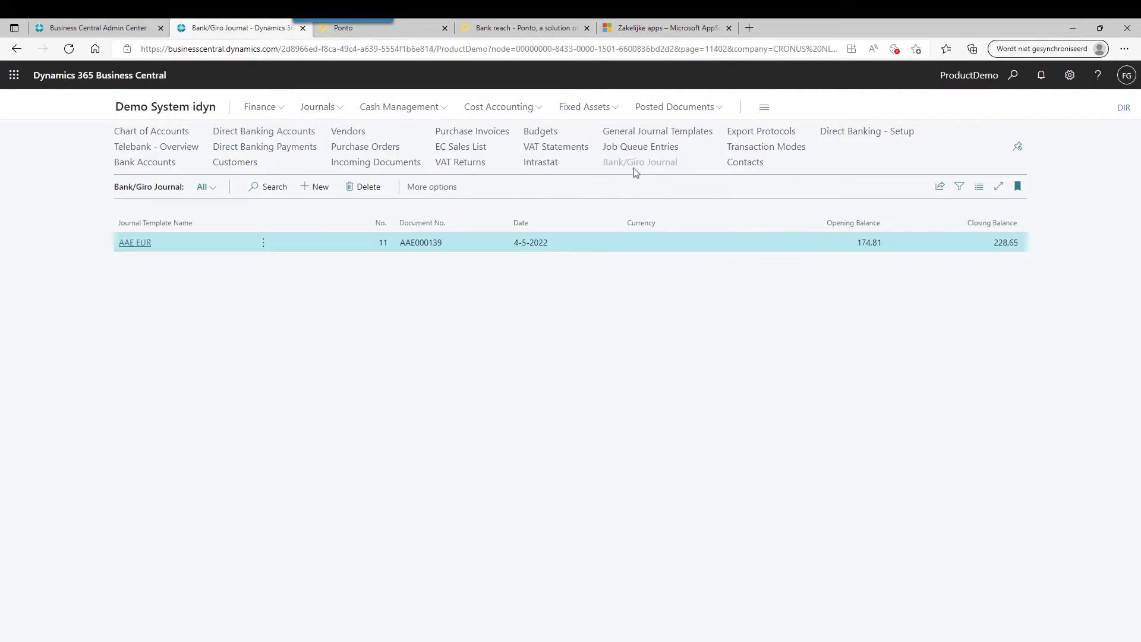
pyautogui.click(140, 243)
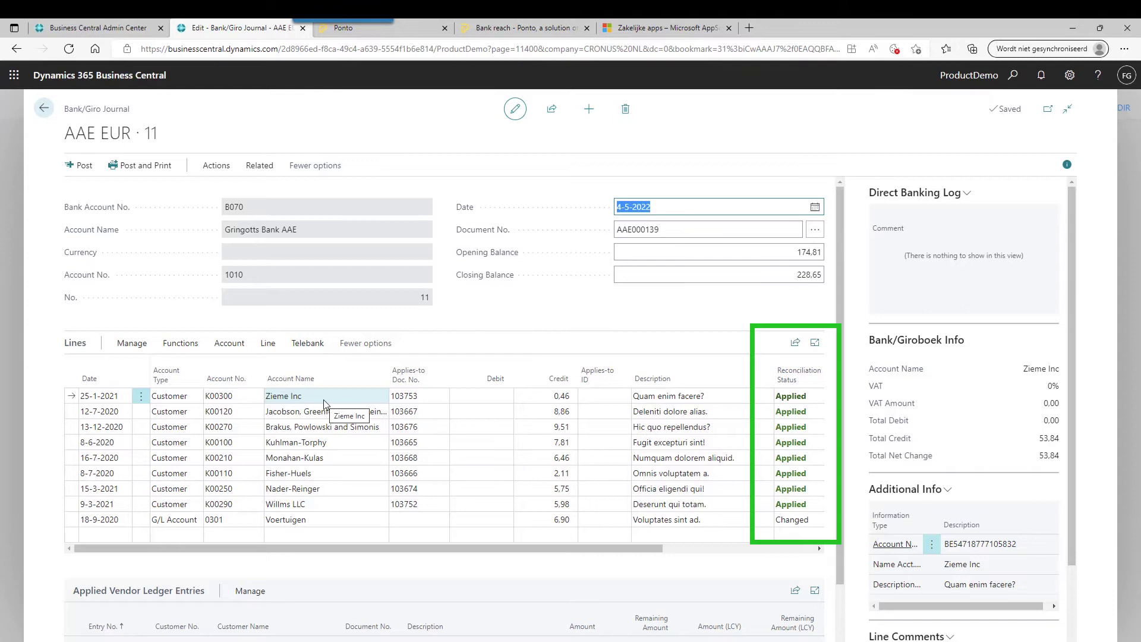
pyautogui.click(78, 173)
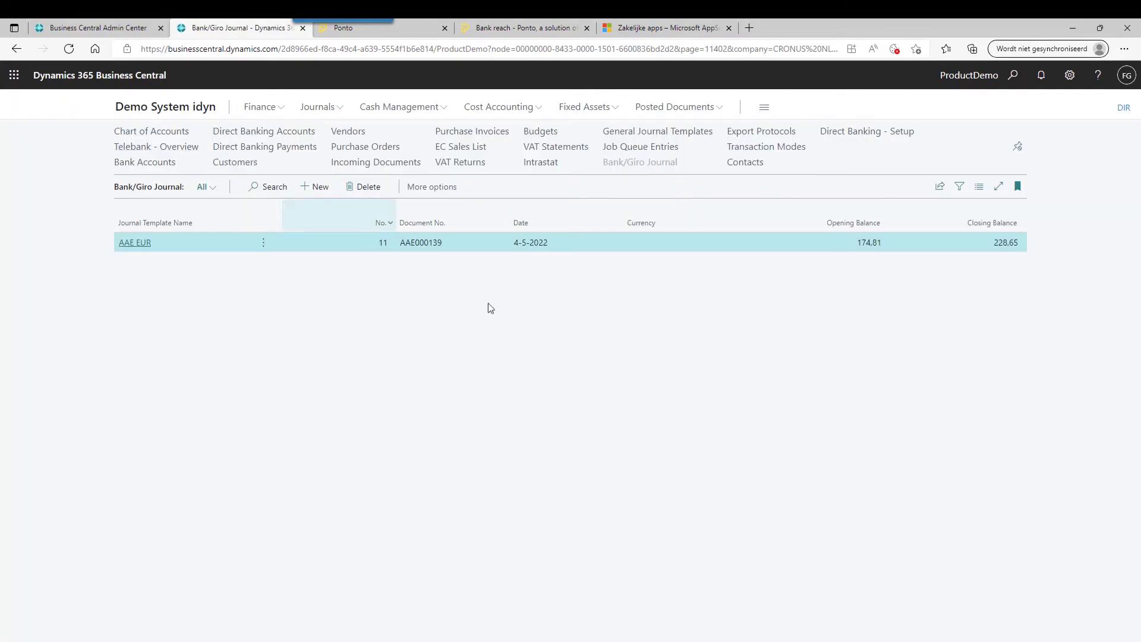
pyautogui.press('Escape')
# Fetch vendor entries with Due Date 05-05-22 into the Gringotts Bank AAE B070 proposal
pyautogui.click(614, 394)
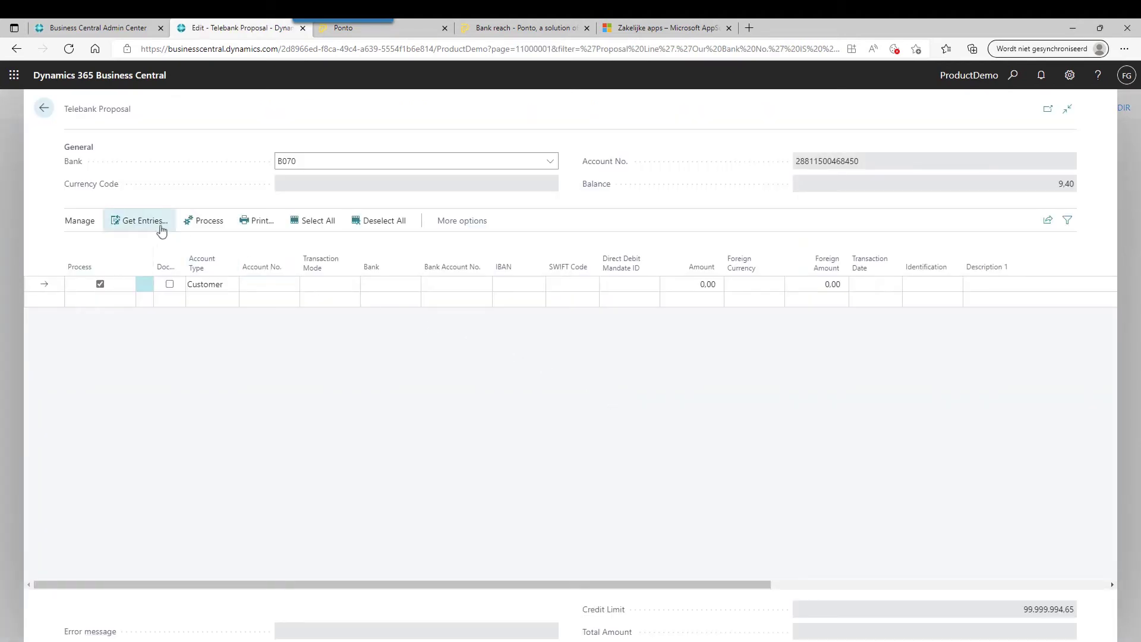
pyautogui.click(161, 231)
pyautogui.scroll(-3, 156, 224)
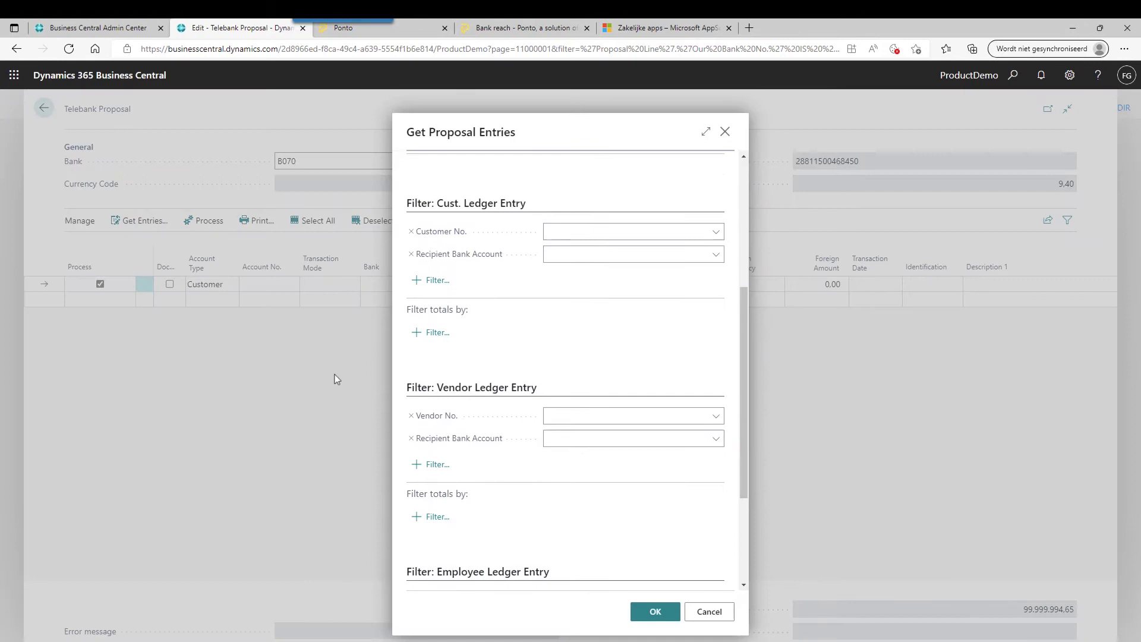
pyautogui.click(437, 464)
pyautogui.write('due')
pyautogui.press('Return')
pyautogui.write('050522')
pyautogui.press('Tab')
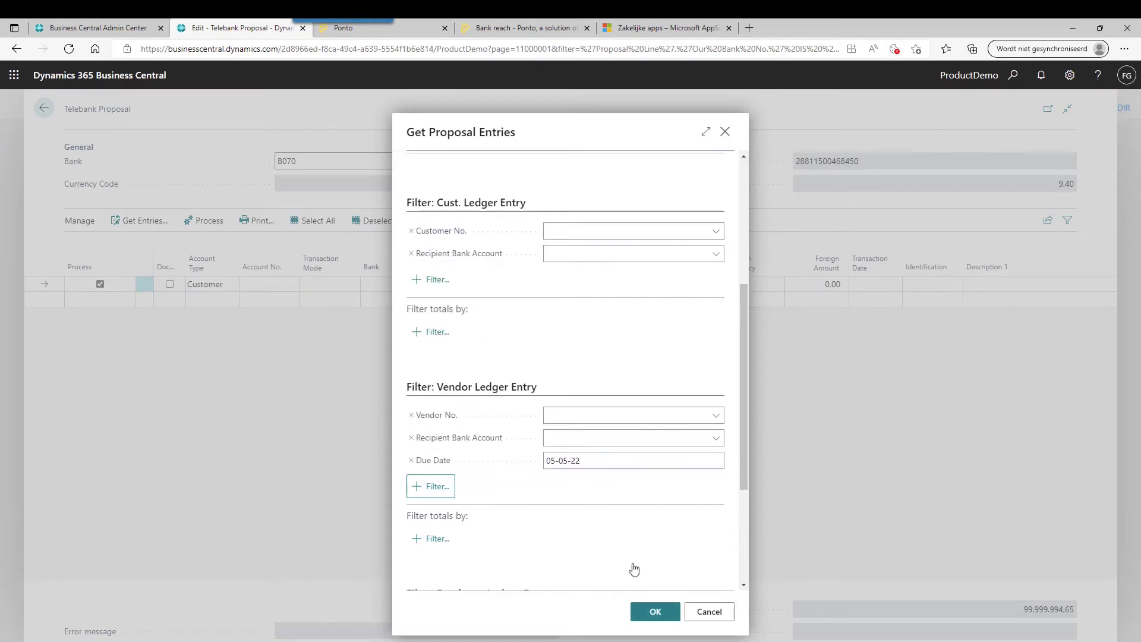
pyautogui.click(655, 612)
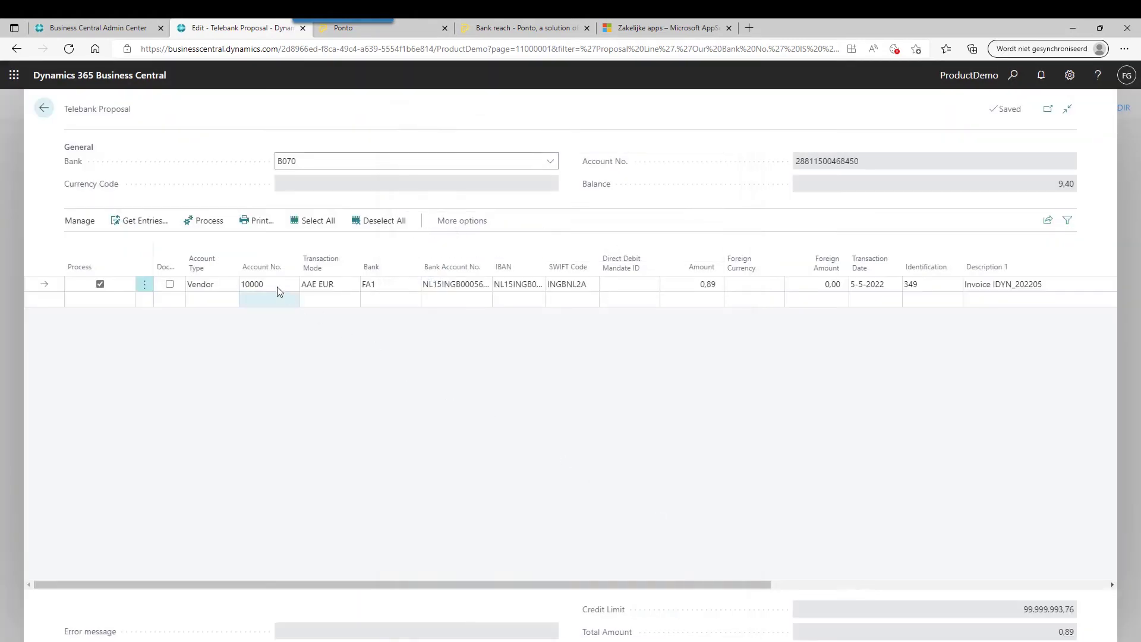
# Process the proposal lines into payment history and acknowledge the result
pyautogui.click(205, 220)
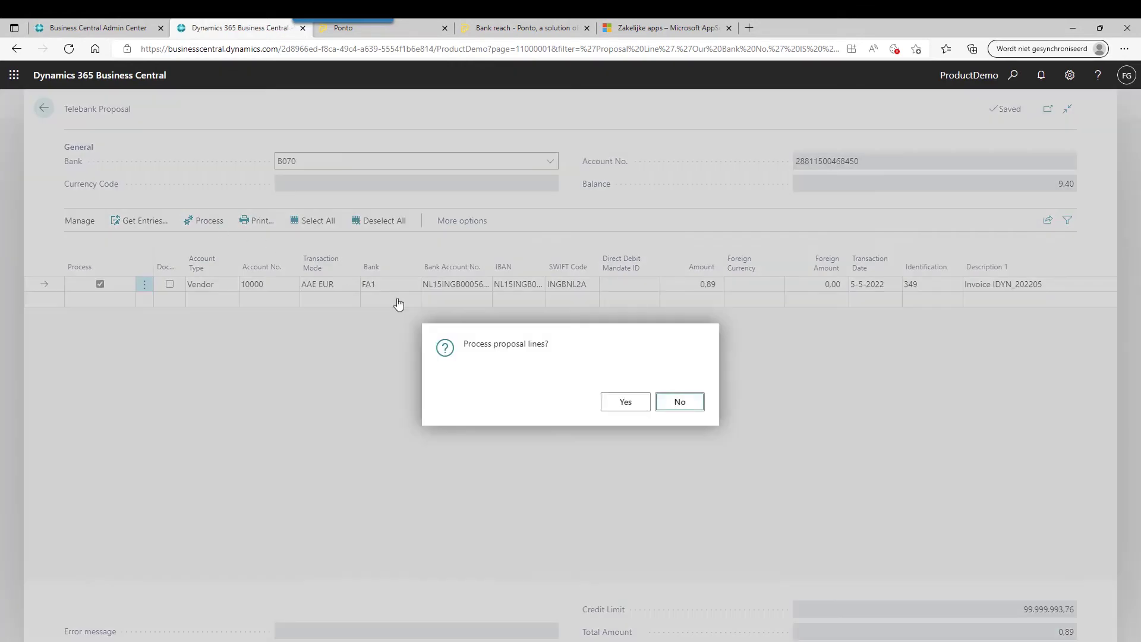
pyautogui.click(629, 402)
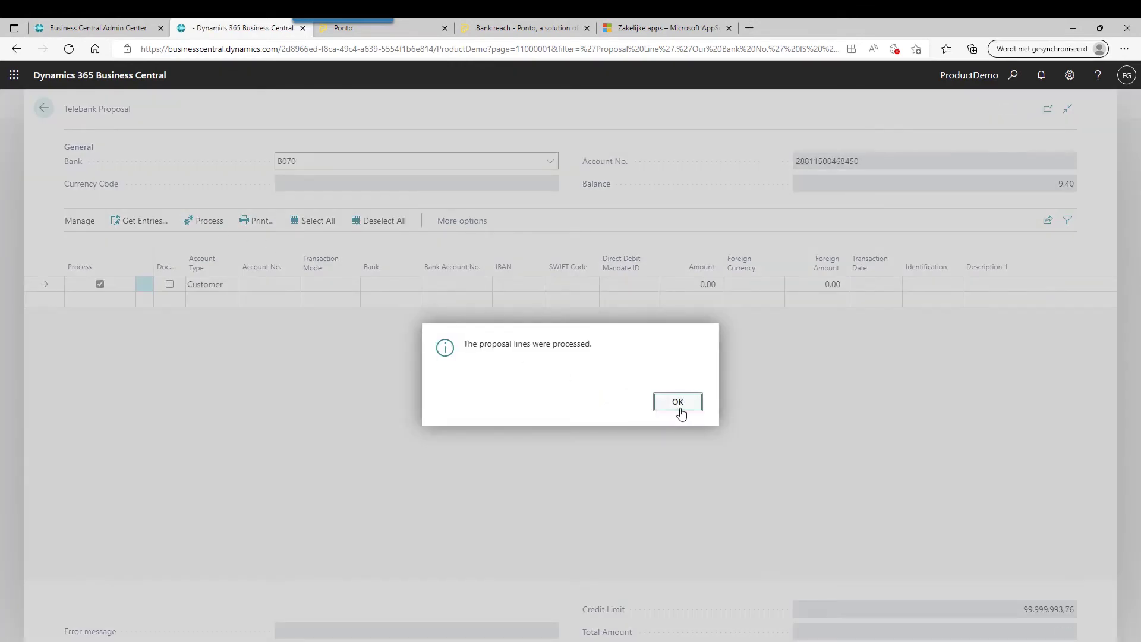
pyautogui.click(678, 402)
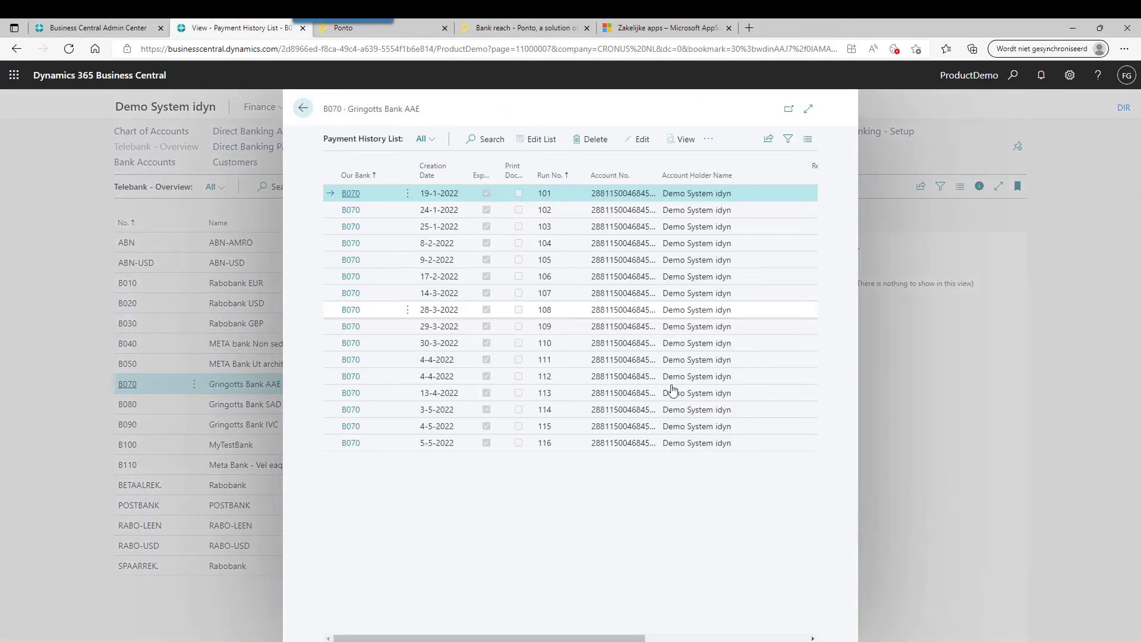
# Export B070 payment run 116 with BCB SEPA CT-Export NL, then return to Telebank overview
pyautogui.click(350, 443)
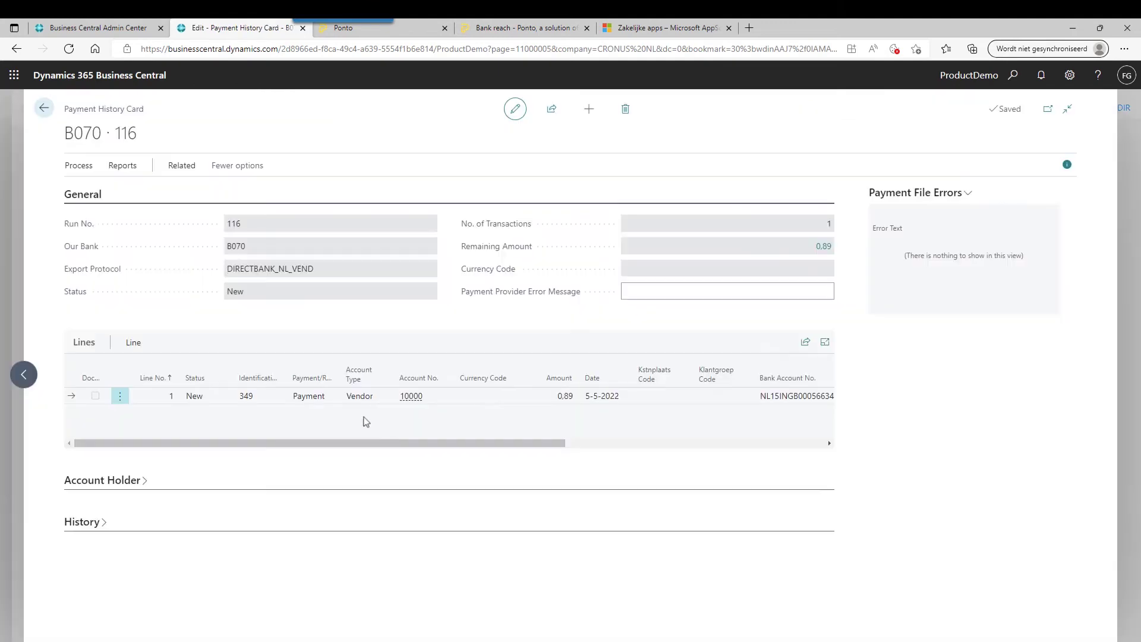
pyautogui.click(86, 174)
pyautogui.click(100, 192)
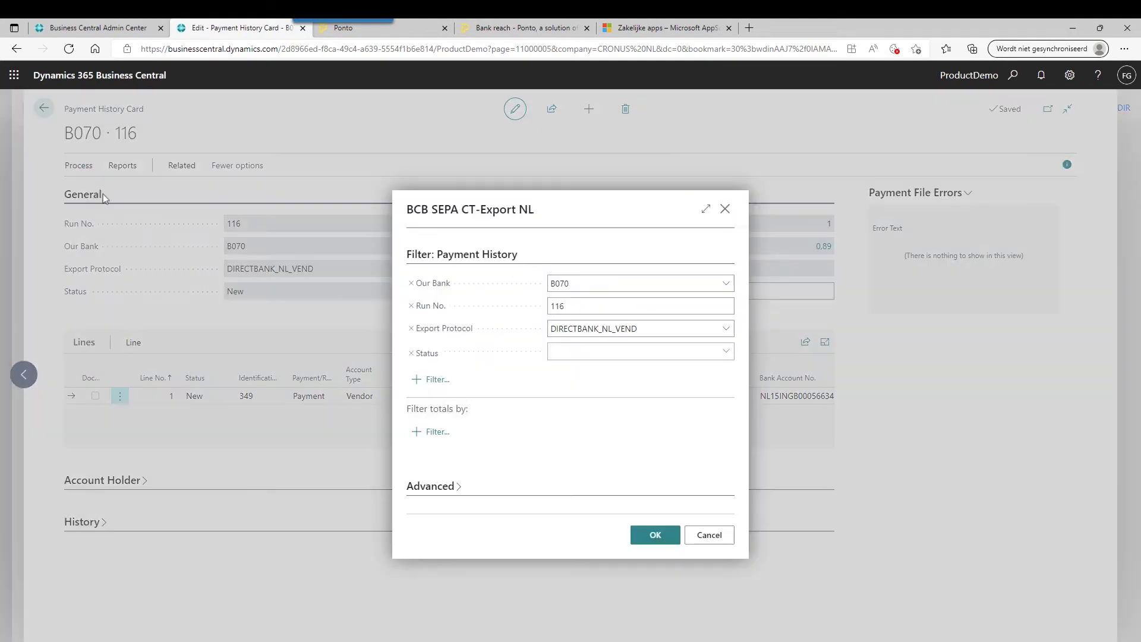
pyautogui.click(655, 535)
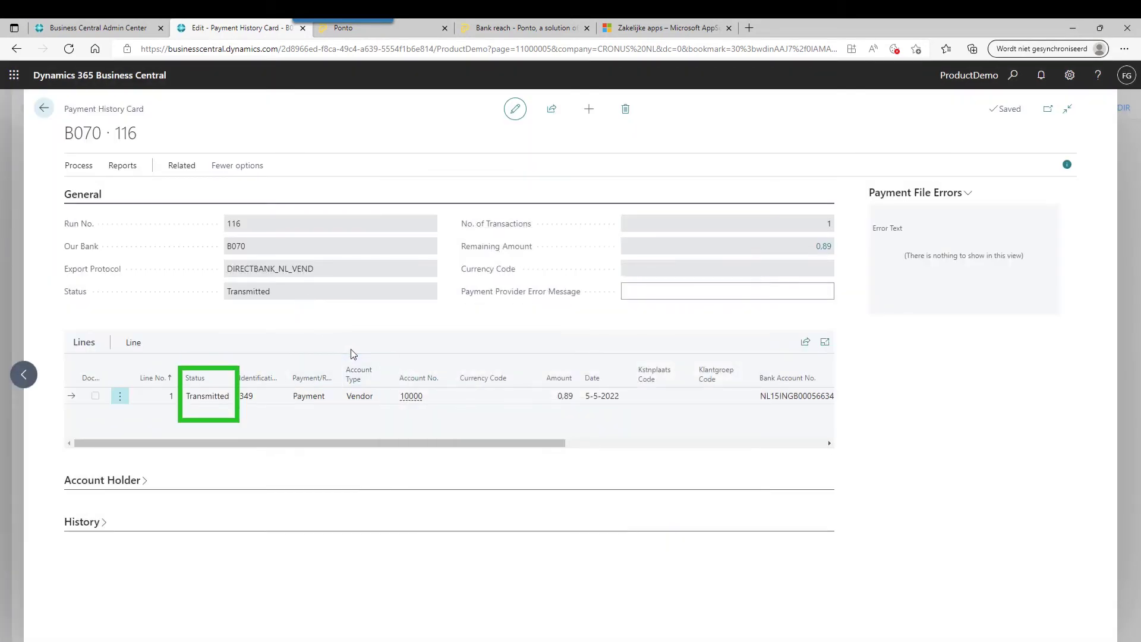
pyautogui.press('Escape')
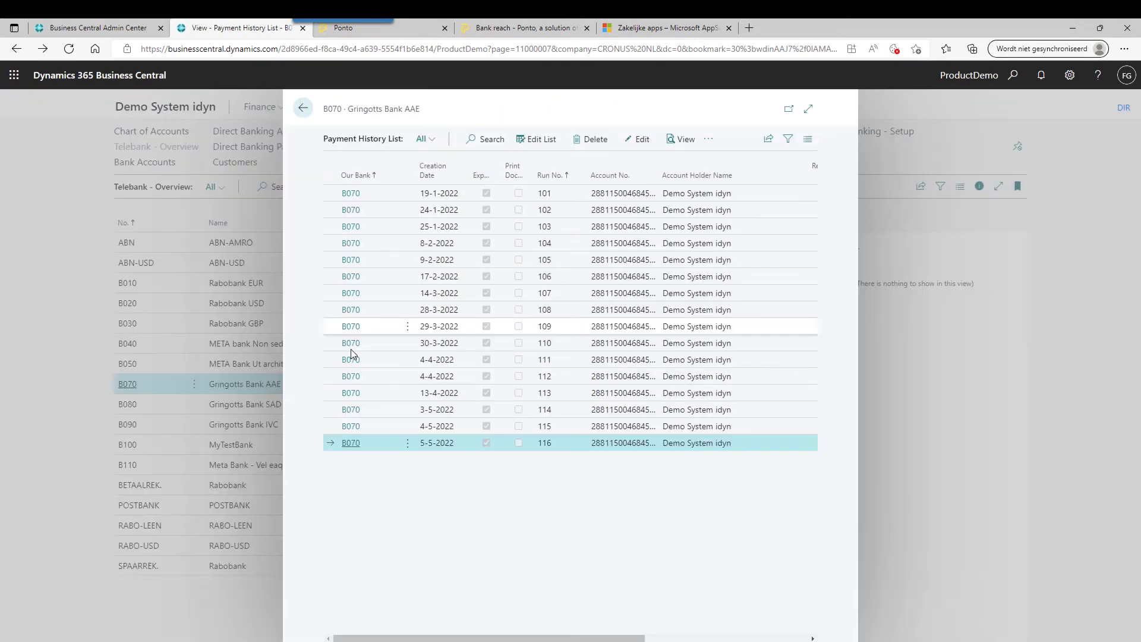
pyautogui.press('Escape')
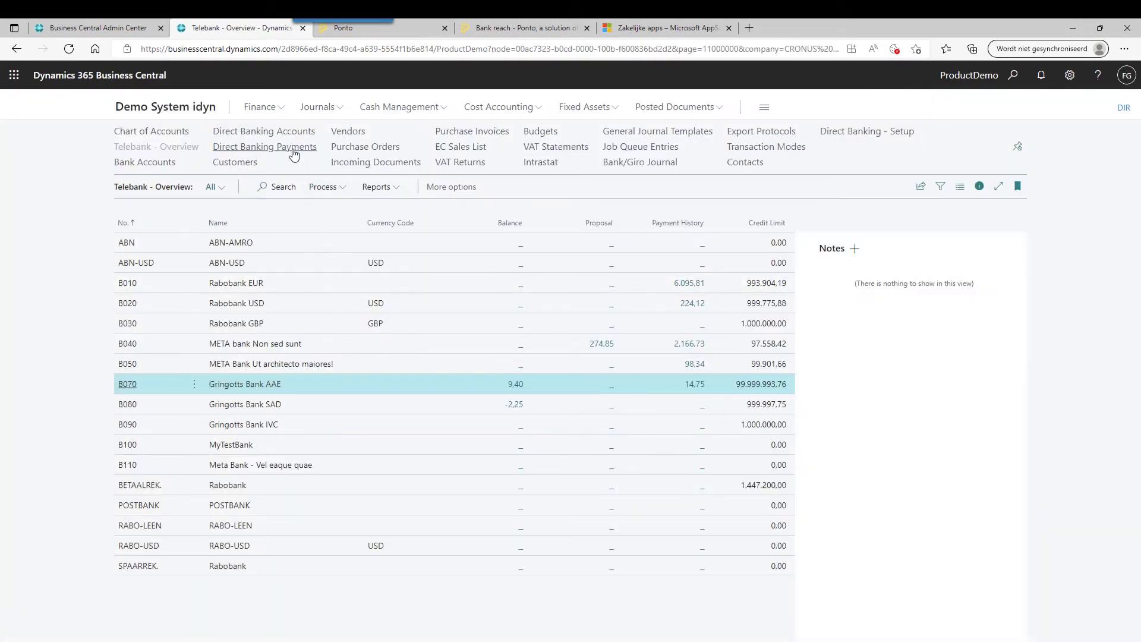
# Open the unsigned 0.89 Fabrikam payment and check its posted invoice IDYN-202205
pyautogui.click(328, 191)
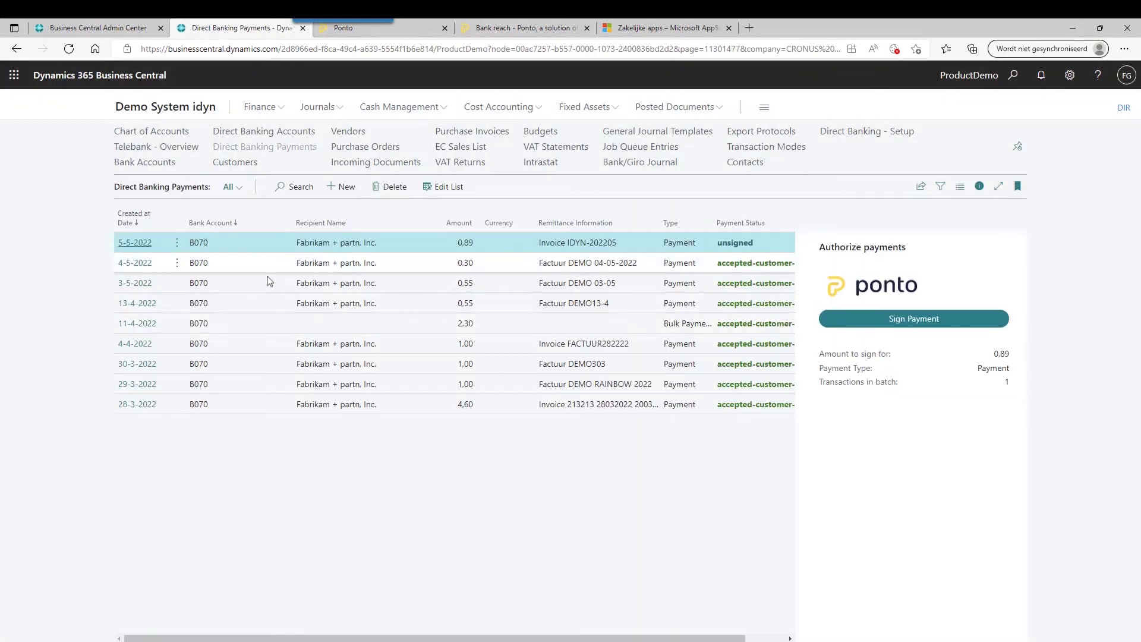
pyautogui.click(135, 243)
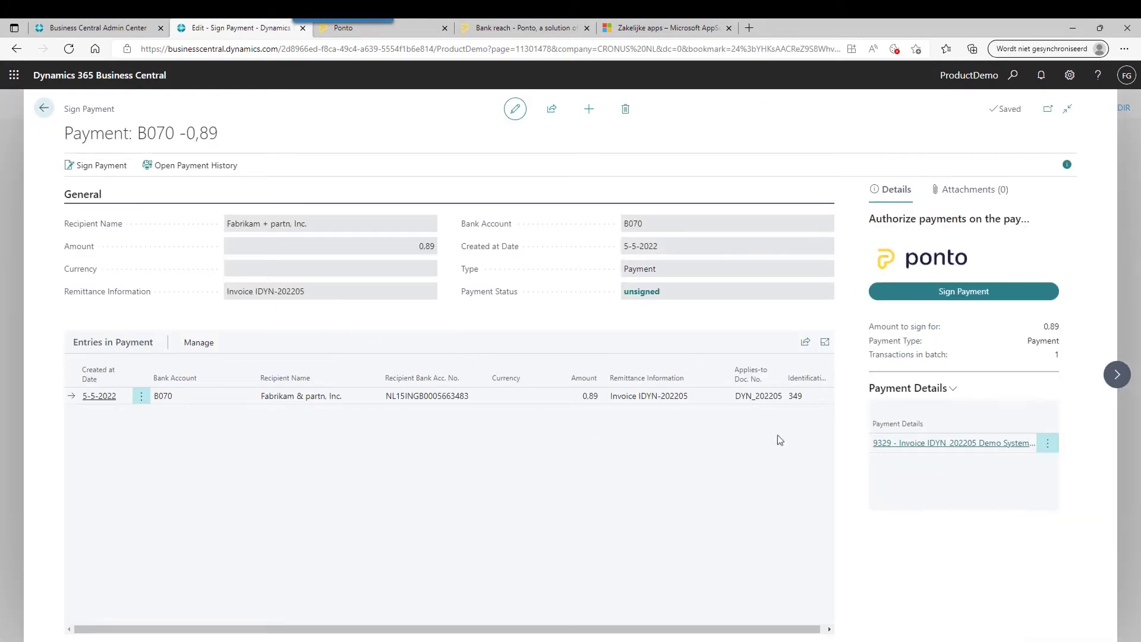
pyautogui.click(967, 443)
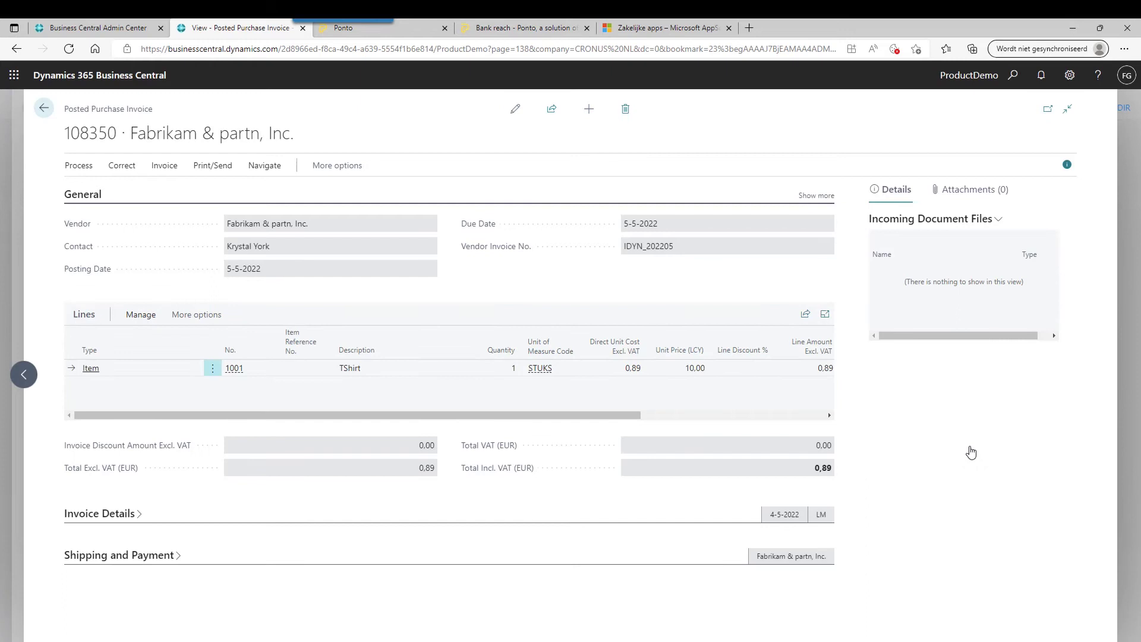
pyautogui.press('Escape')
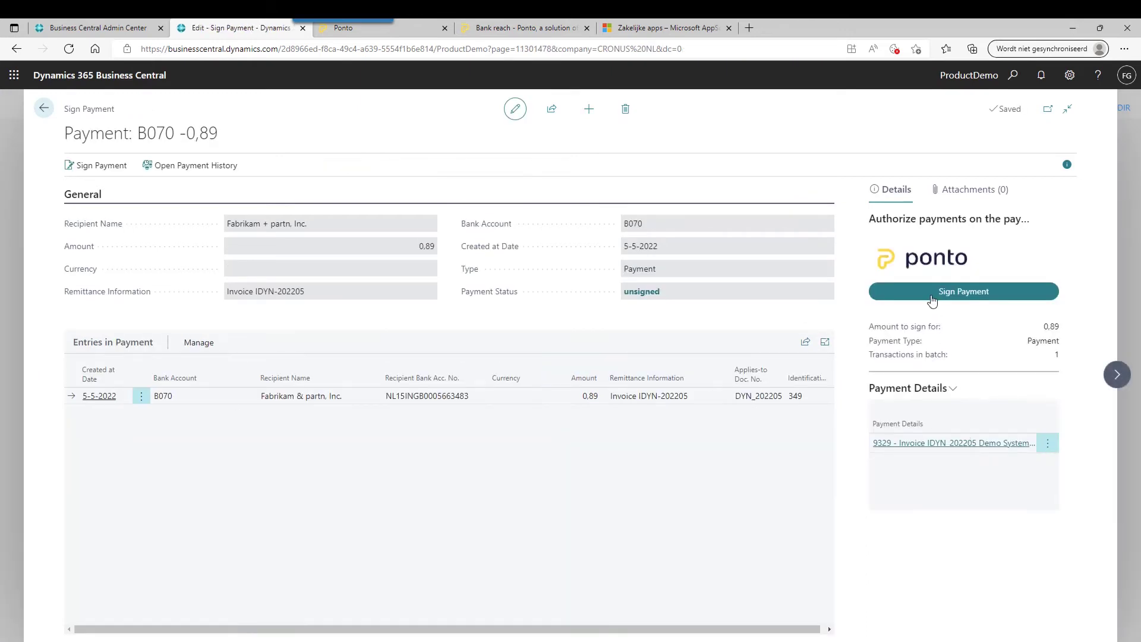
# Enter the Ponto verification code and sign the 0.89 EUR payment
pyautogui.click(931, 294)
pyautogui.click(563, 442)
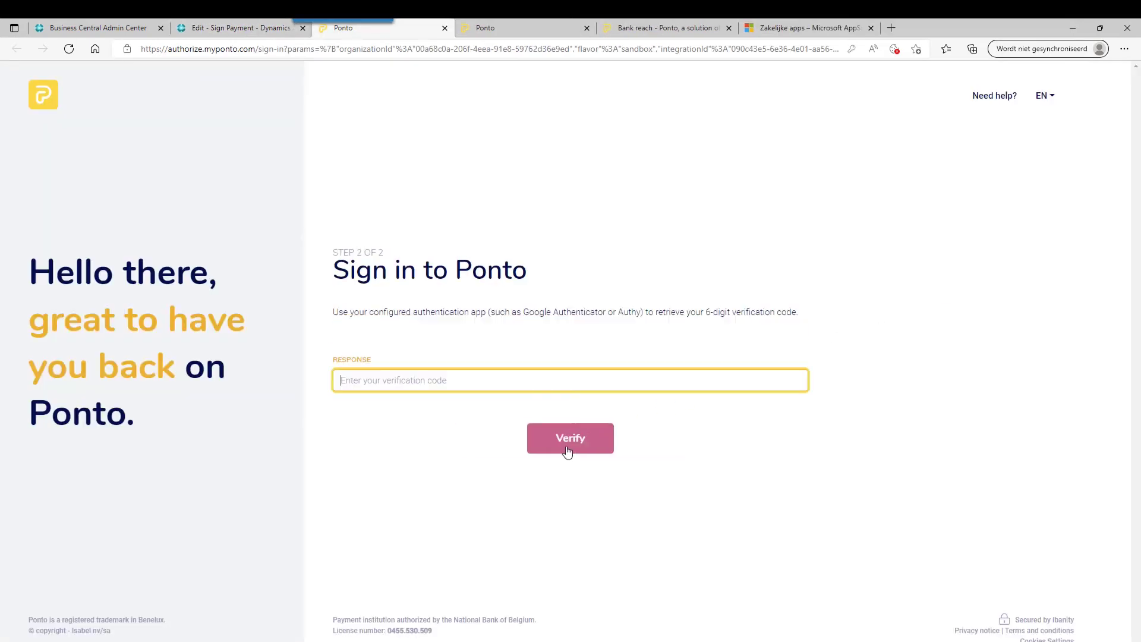
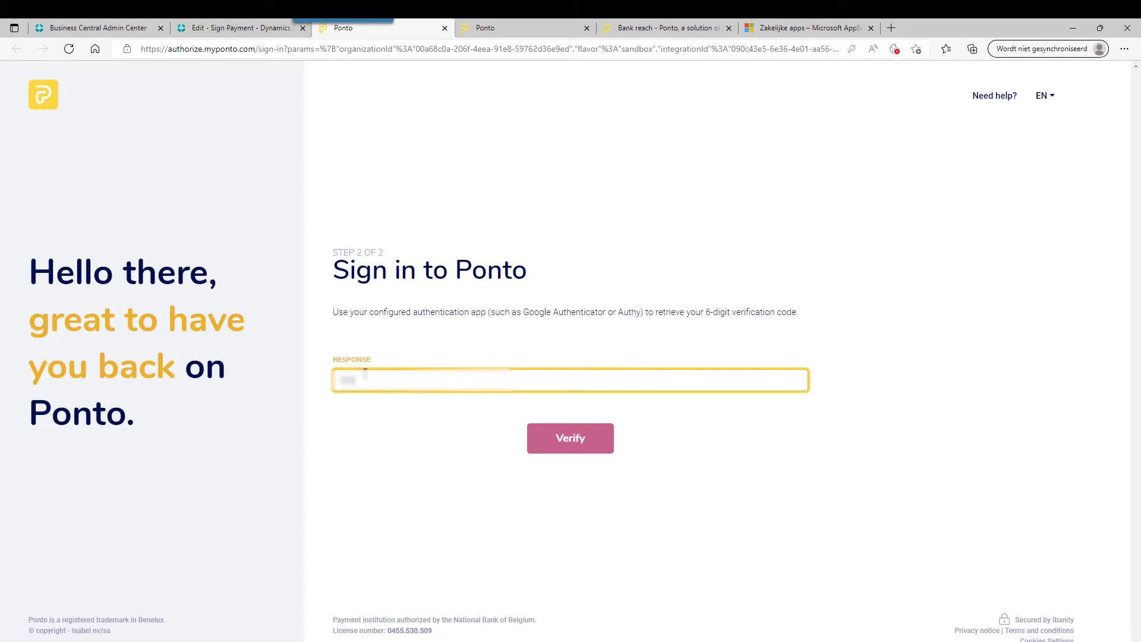
pyautogui.click(568, 440)
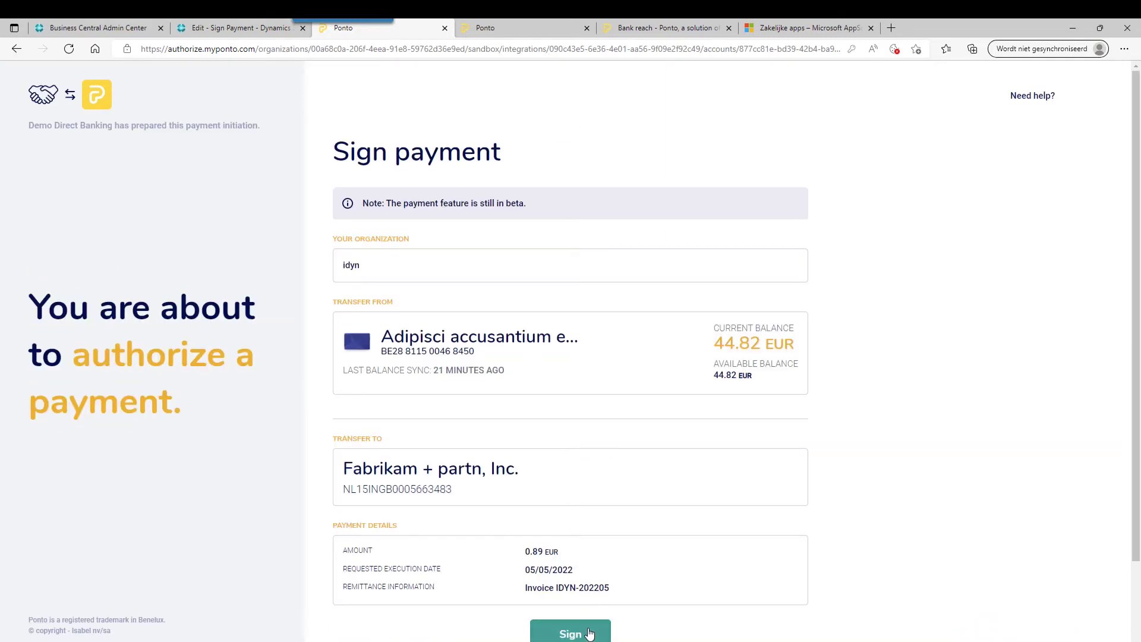
pyautogui.click(588, 634)
# Connect to Gringotts Bank with the e-signature and sign the payment there
pyautogui.click(579, 349)
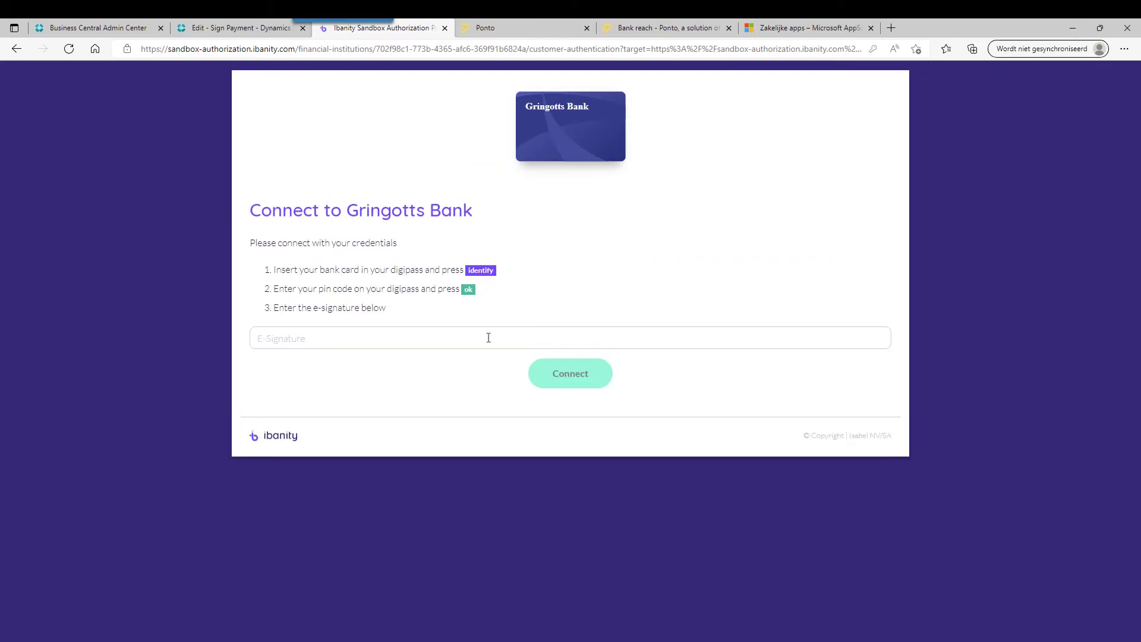
pyautogui.click(576, 376)
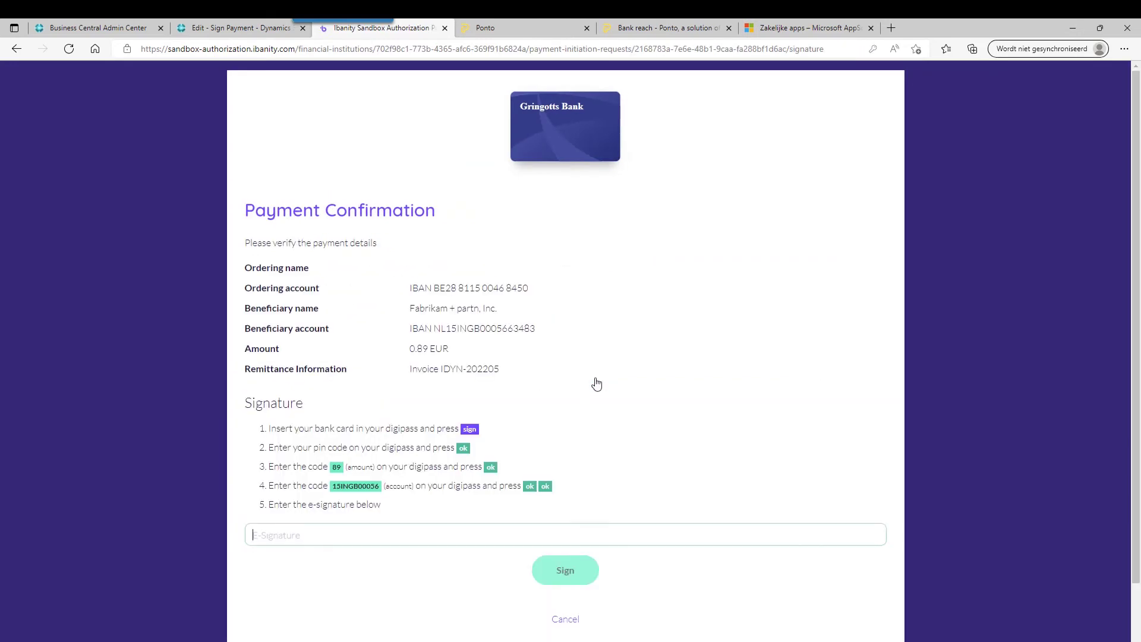
pyautogui.click(374, 529)
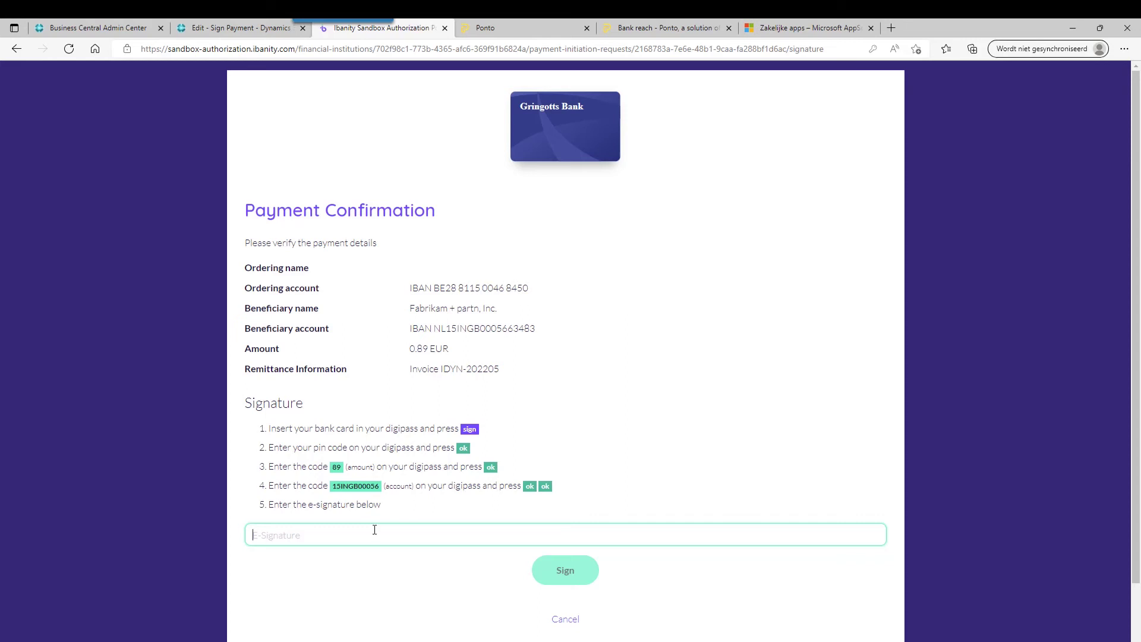
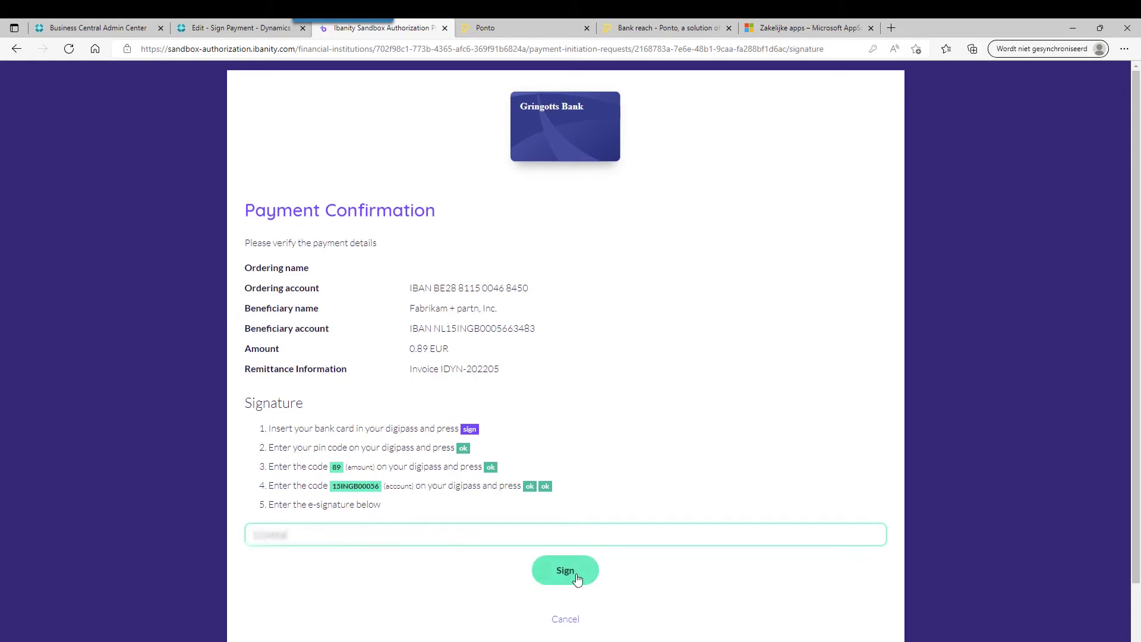
pyautogui.click(576, 577)
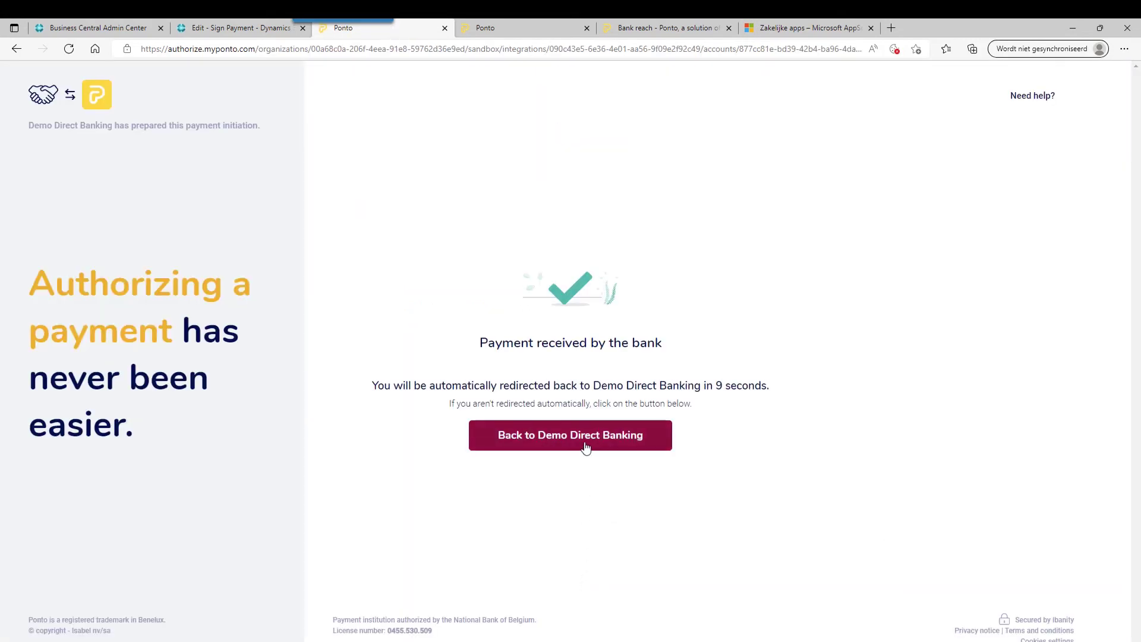
# Return to the Ponto dashboard and view the Adipisci accusantium et? account's transactions
pyautogui.click(586, 446)
pyautogui.click(604, 420)
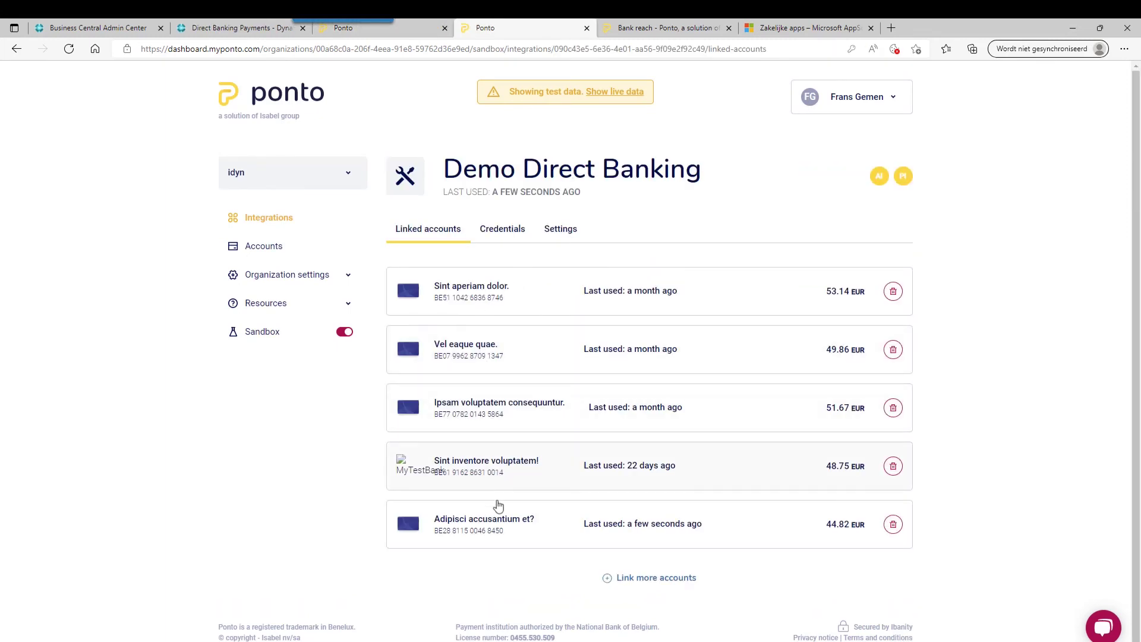
pyautogui.click(500, 525)
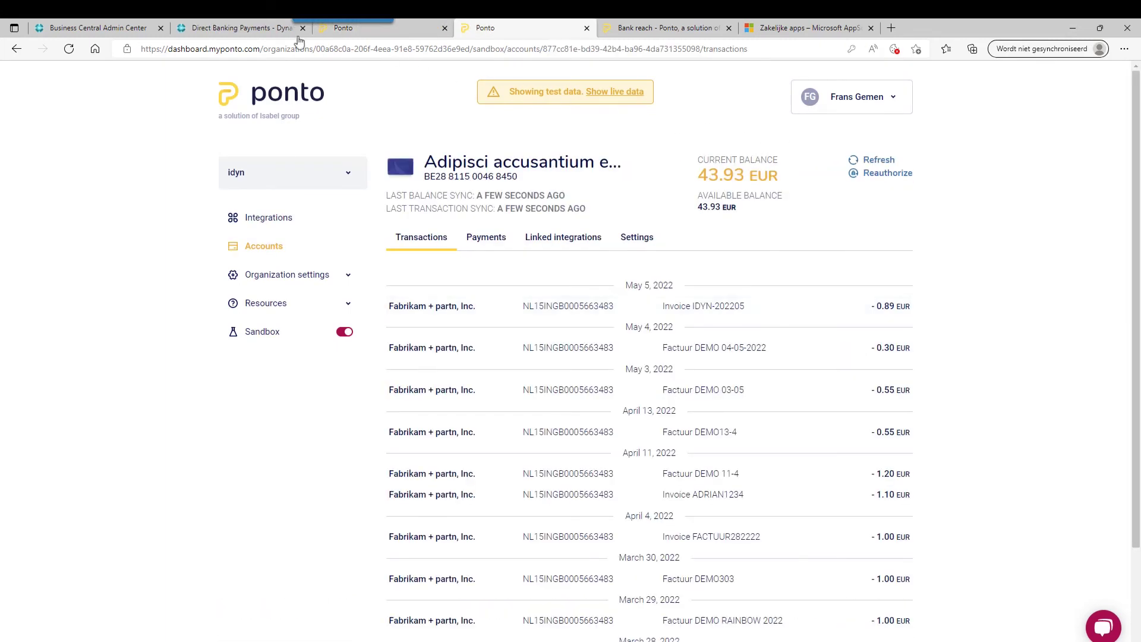
# Import the latest Gringotts Bank transactions and create reconciliation lines for the -0.89 payment
pyautogui.click(249, 32)
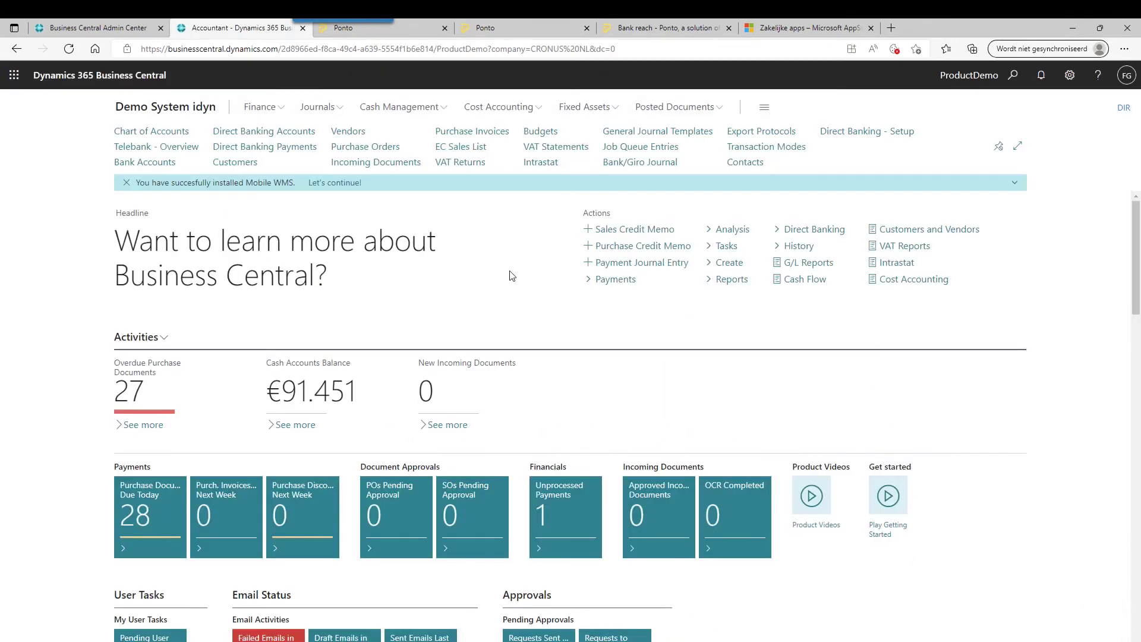
pyautogui.click(295, 133)
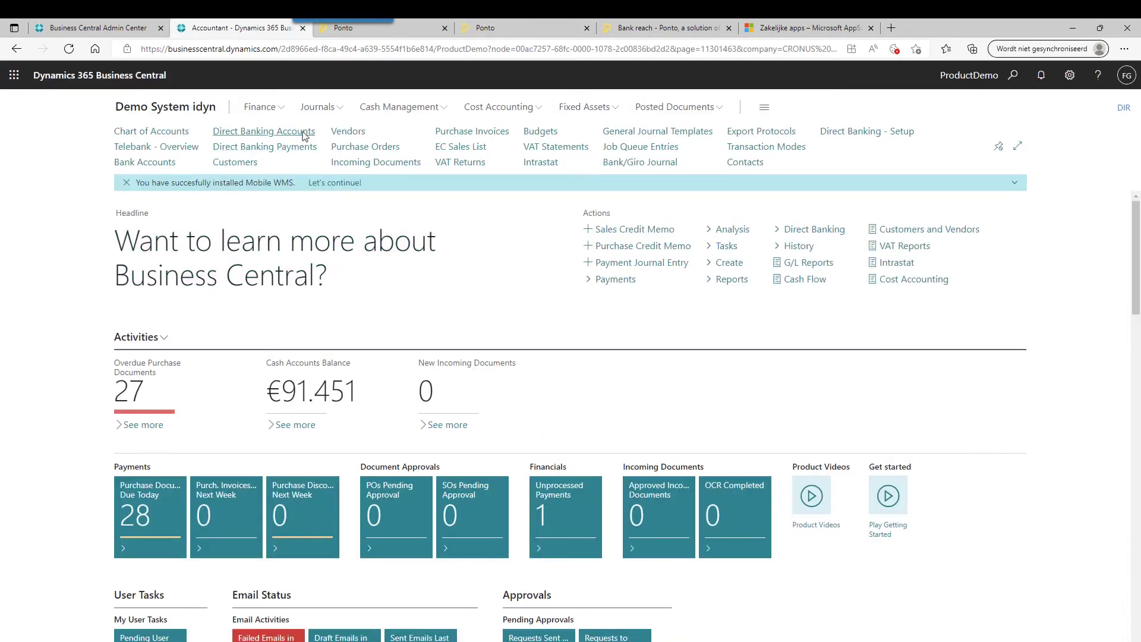
pyautogui.click(147, 245)
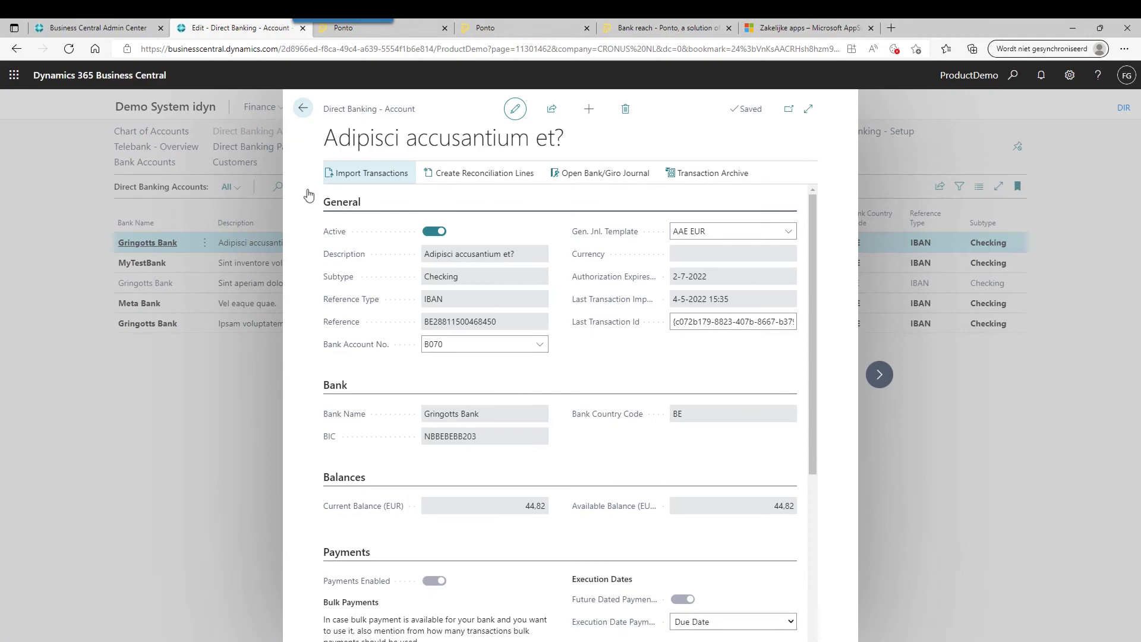
pyautogui.click(360, 181)
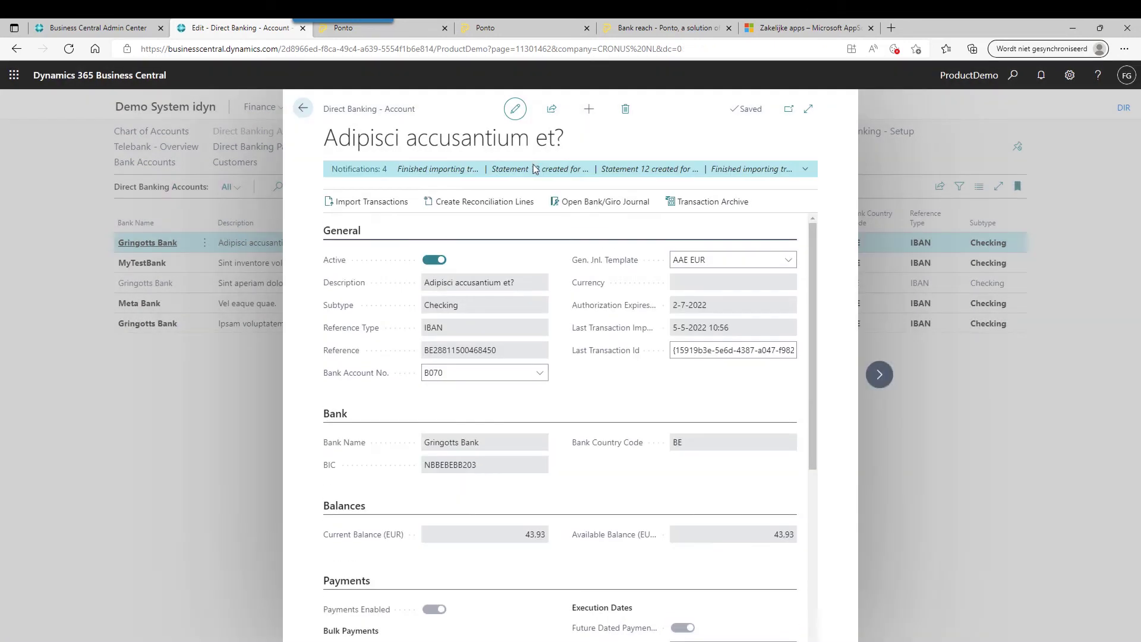
pyautogui.scroll(-5, 550, 407)
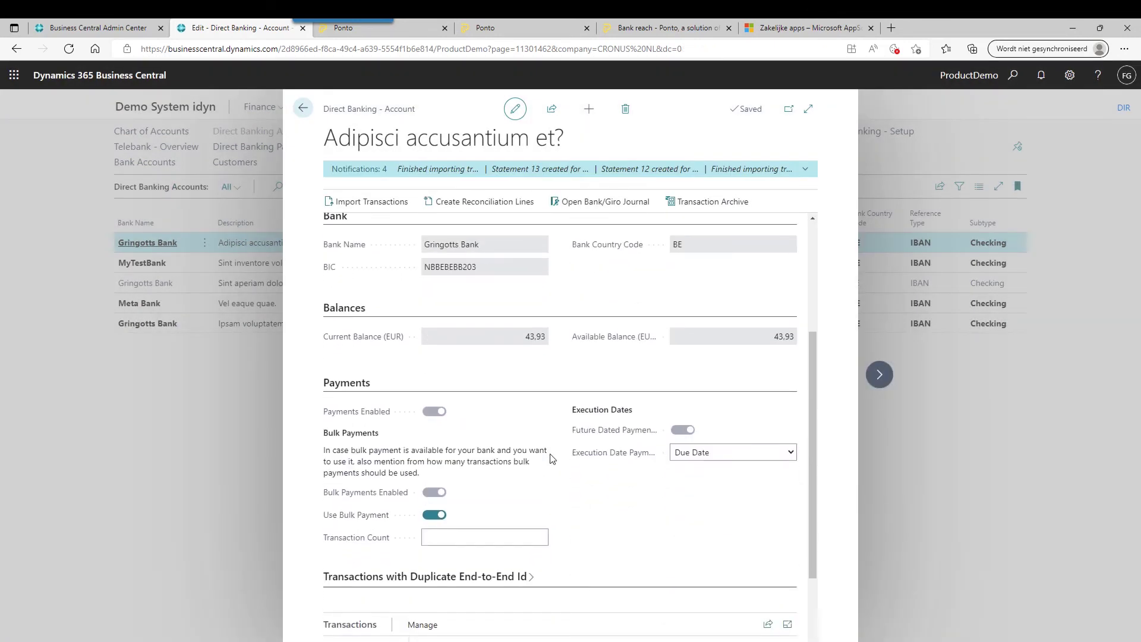
pyautogui.click(492, 205)
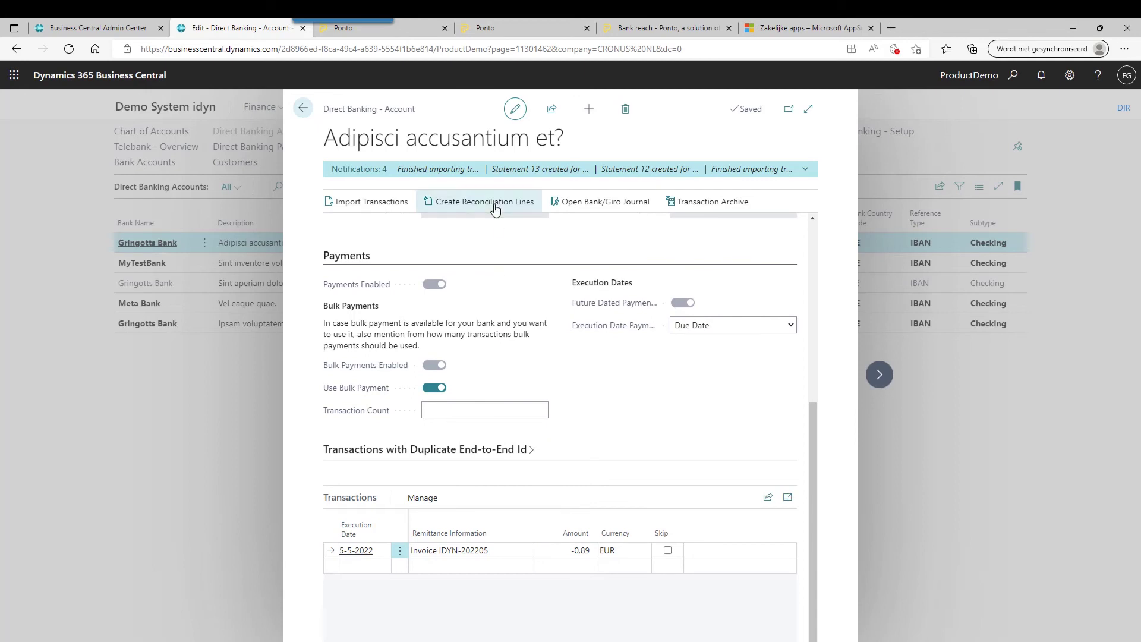
# Verify the Fabrikam 0.89 line in journal AAE EUR 12 is Applied, then post the journal
pyautogui.click(550, 203)
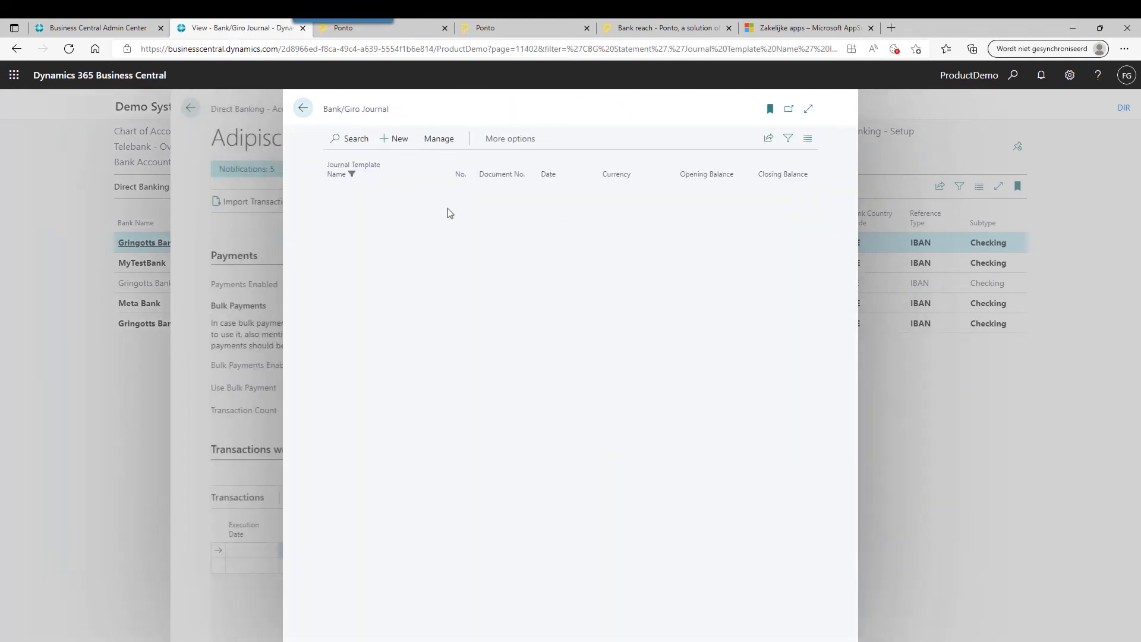
pyautogui.click(351, 217)
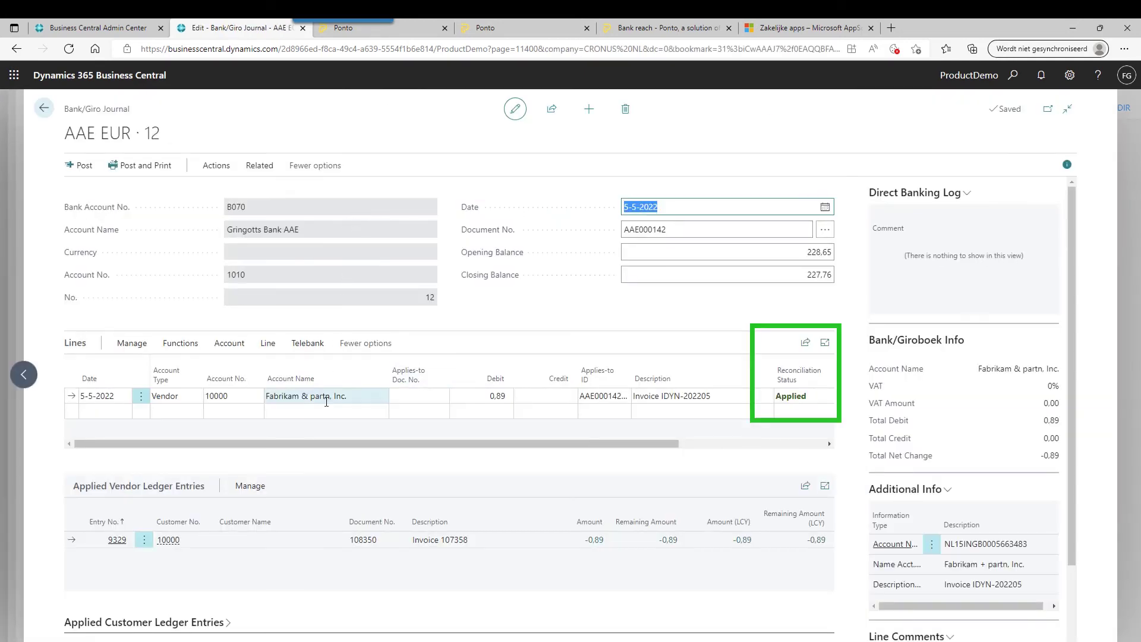
pyautogui.click(819, 398)
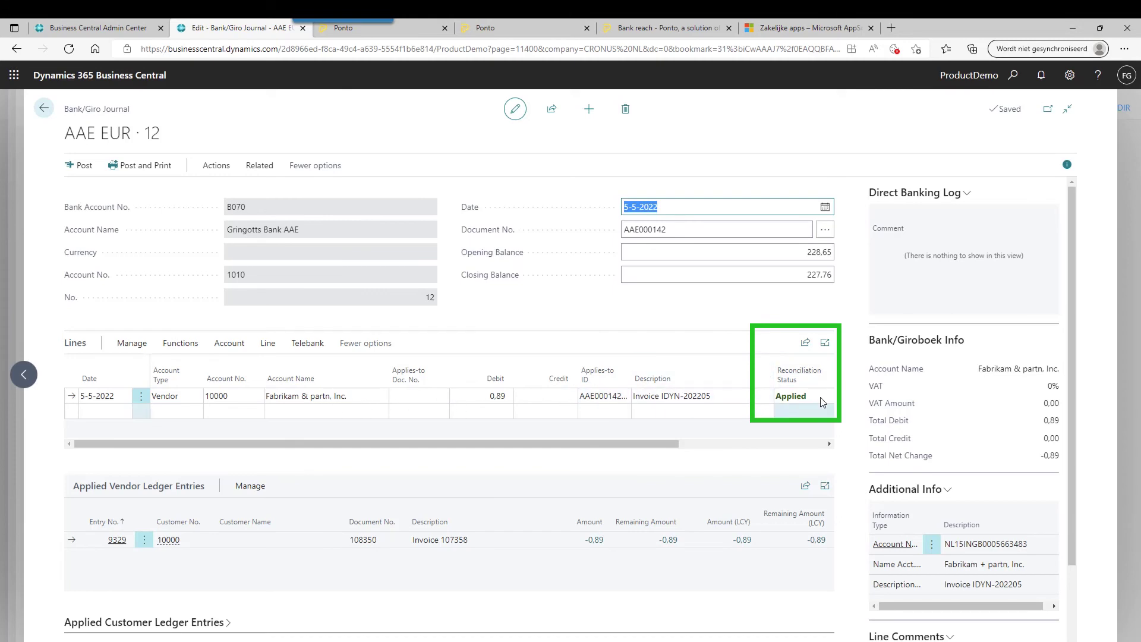
pyautogui.click(84, 166)
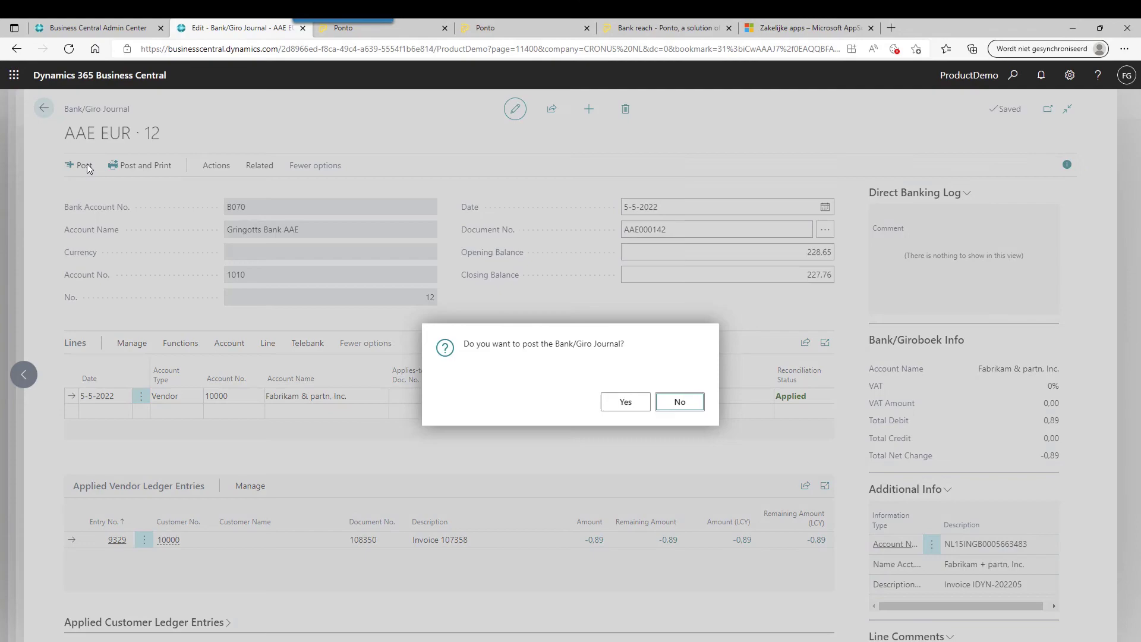
pyautogui.click(615, 402)
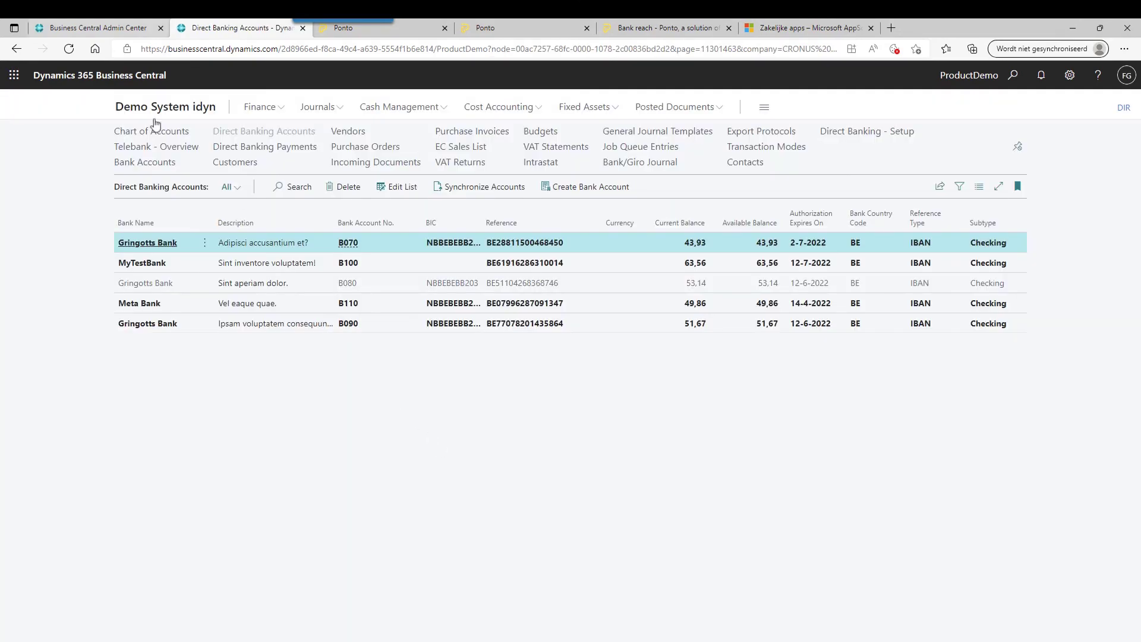